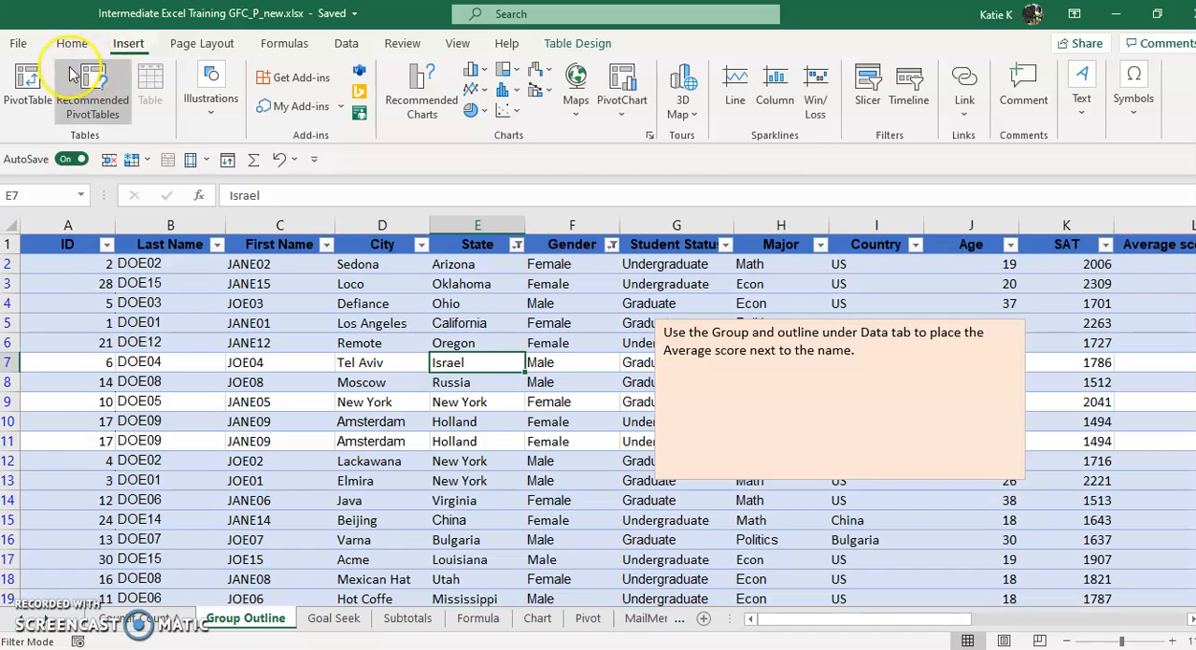
Create a PivotTable from Table3 on a new worksheet with the State and Gender fields in Rows
click(27, 82)
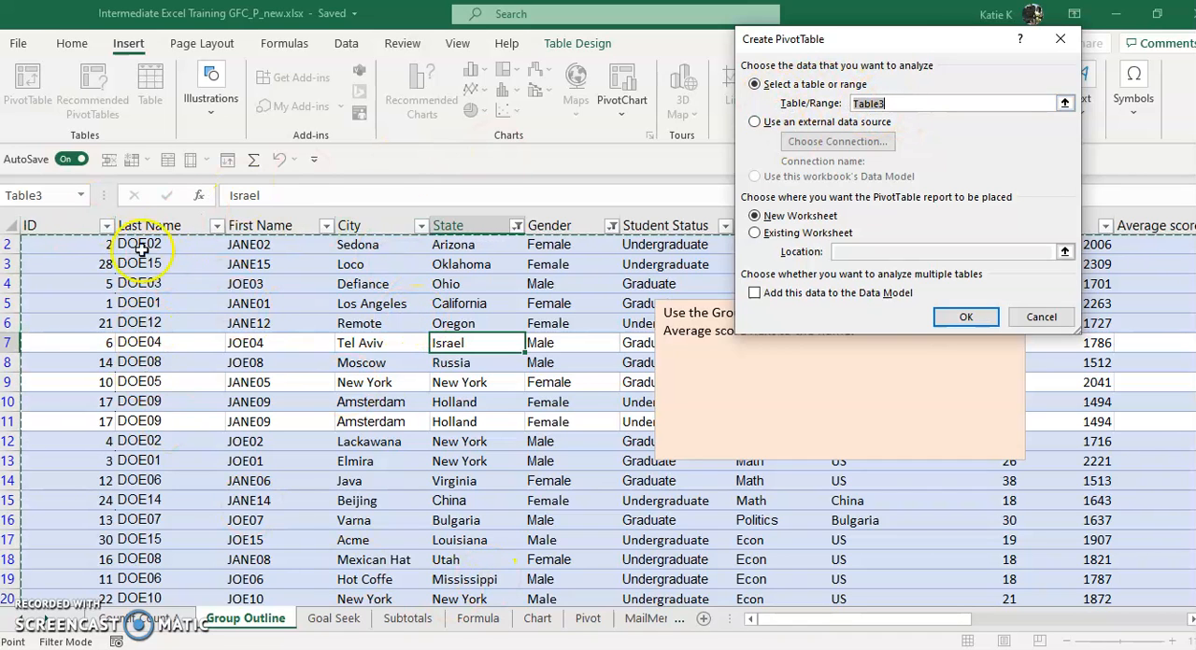
click(979, 316)
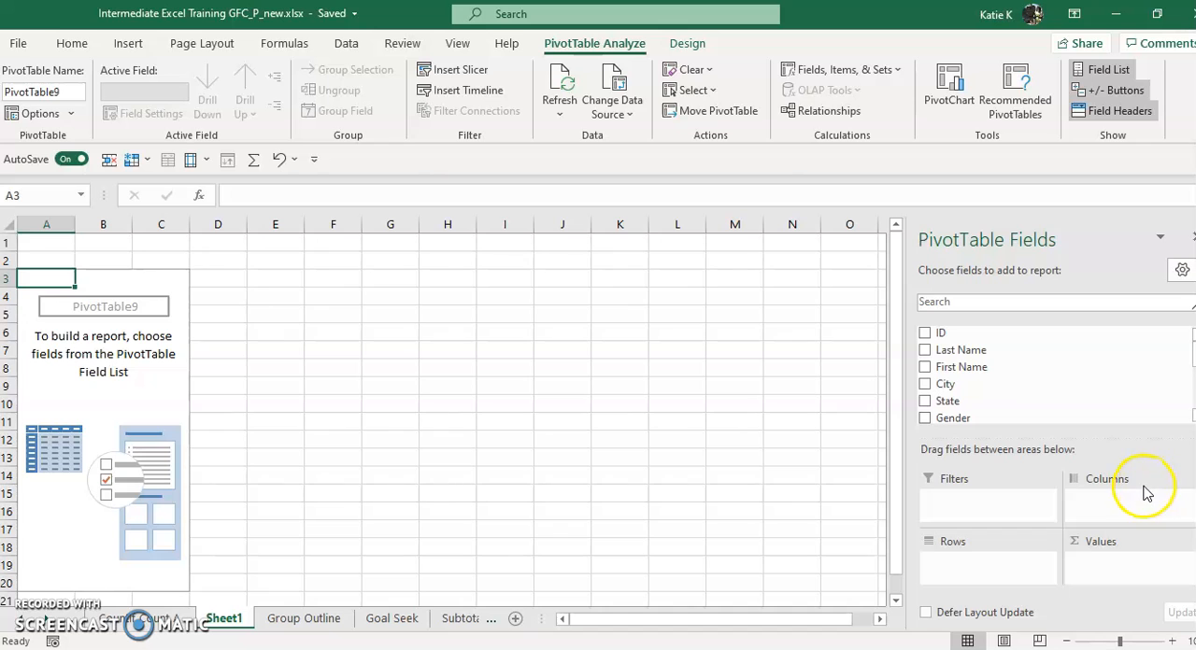
click(924, 403)
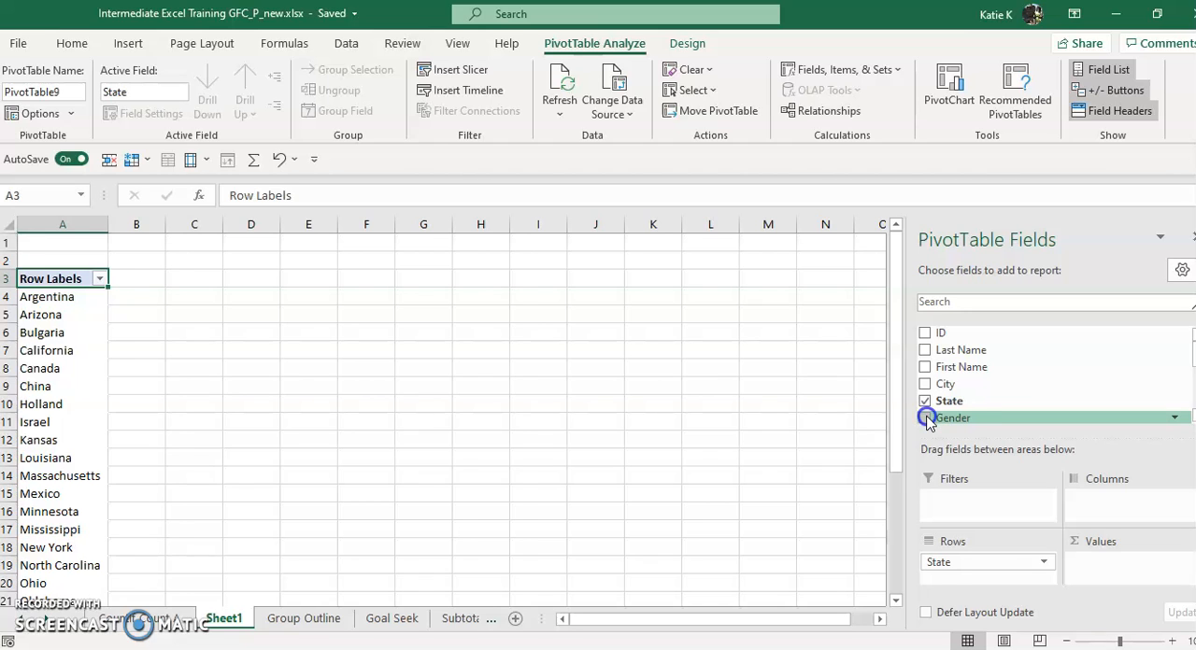
click(926, 418)
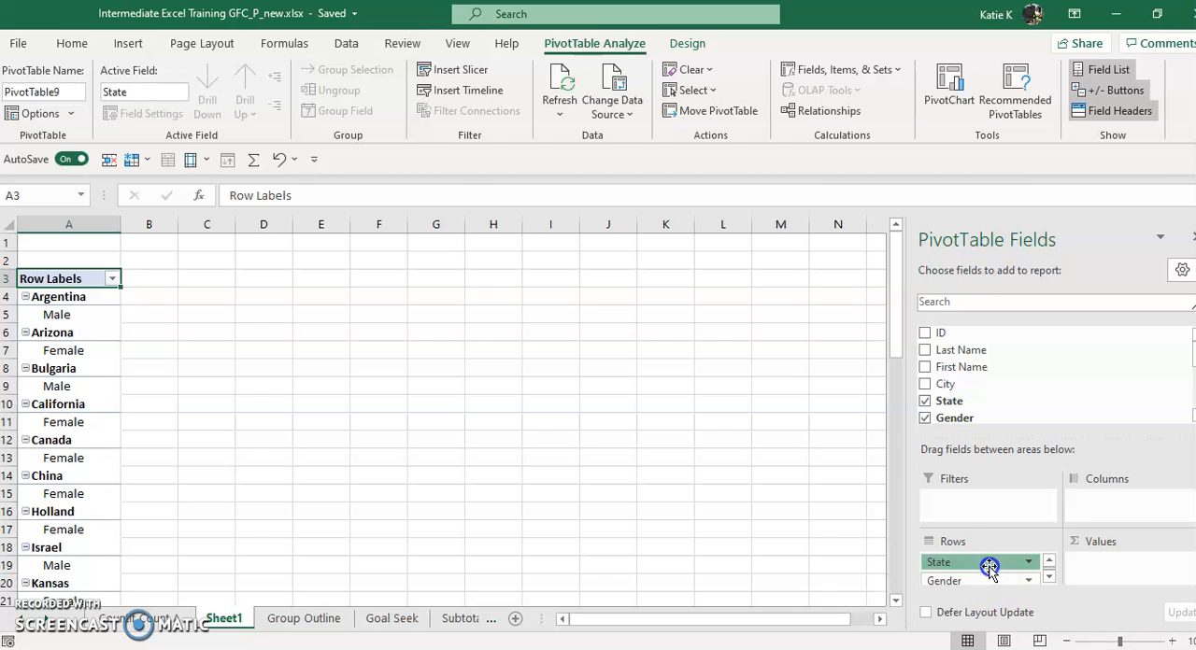
Move the State field through Columns into Filters and add Average score (grade) to the PivotTable's Values
drag(1035, 543, 1147, 516)
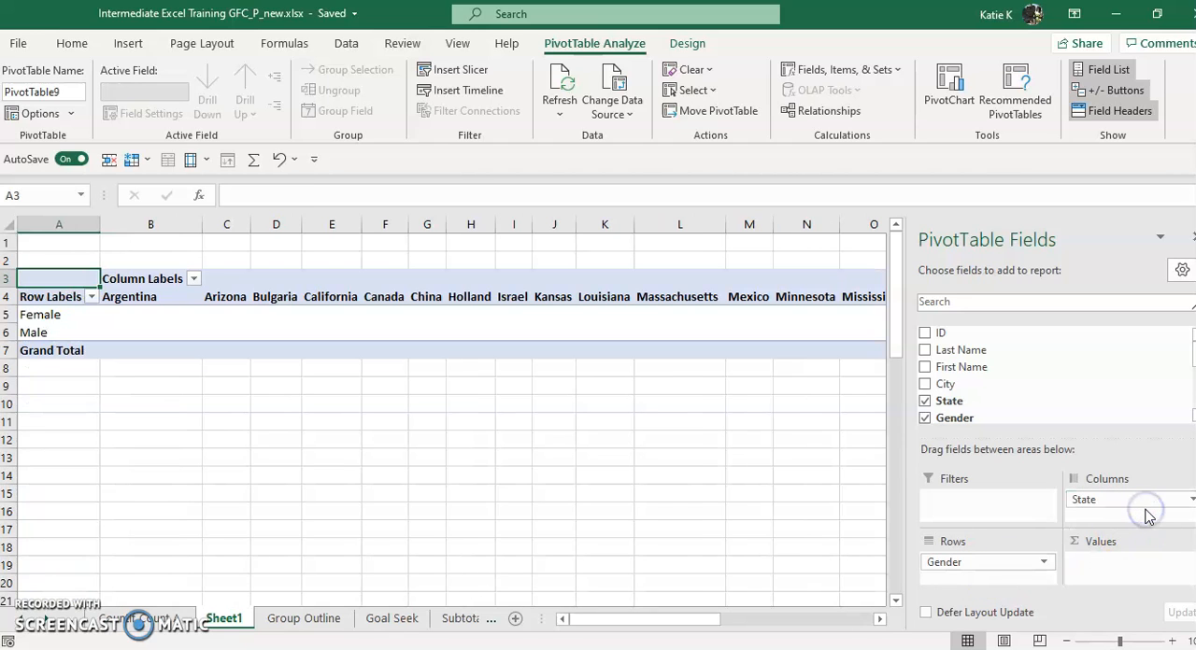
drag(1148, 516, 992, 501)
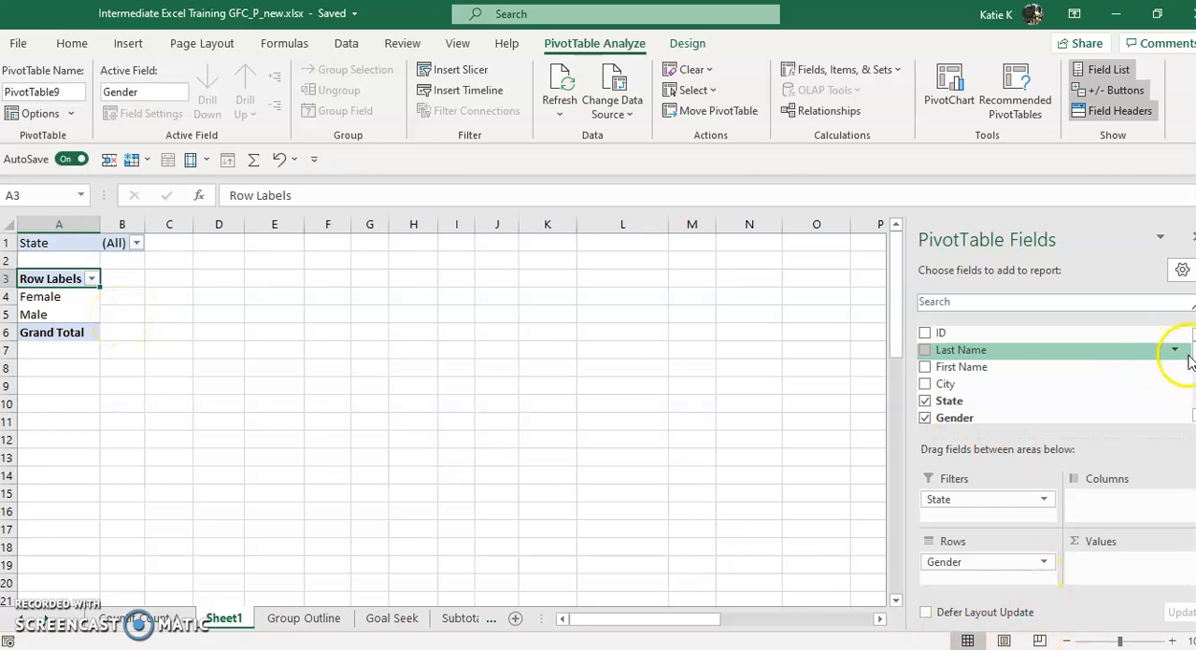
scroll(1188, 363, down, 5)
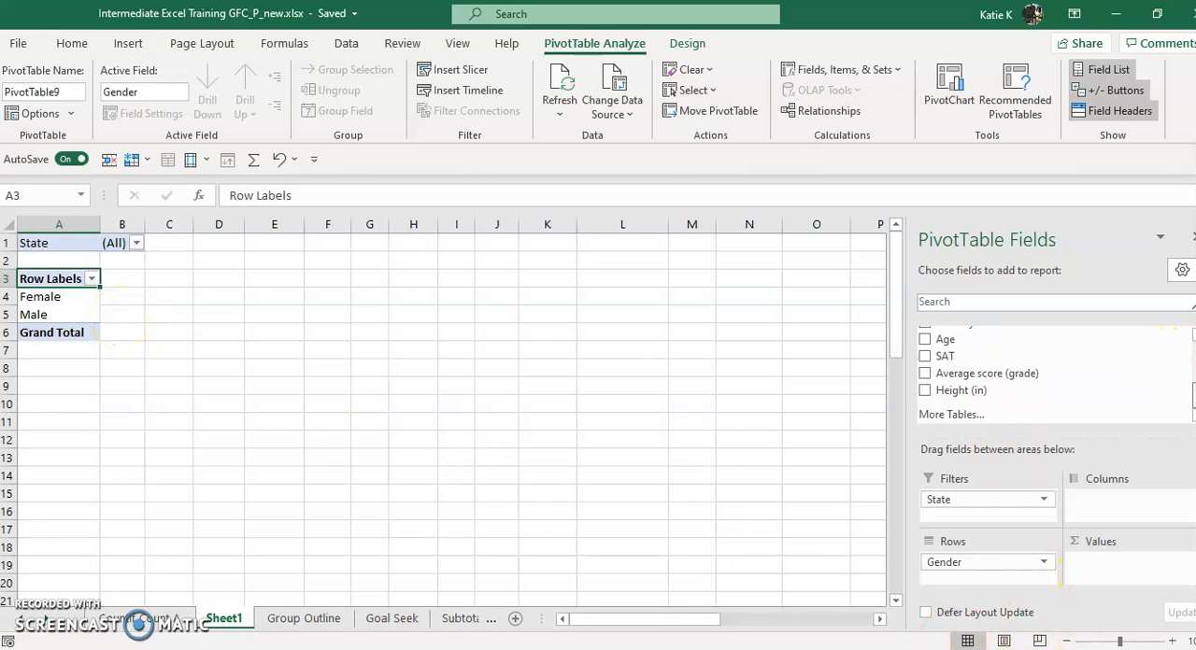
click(924, 374)
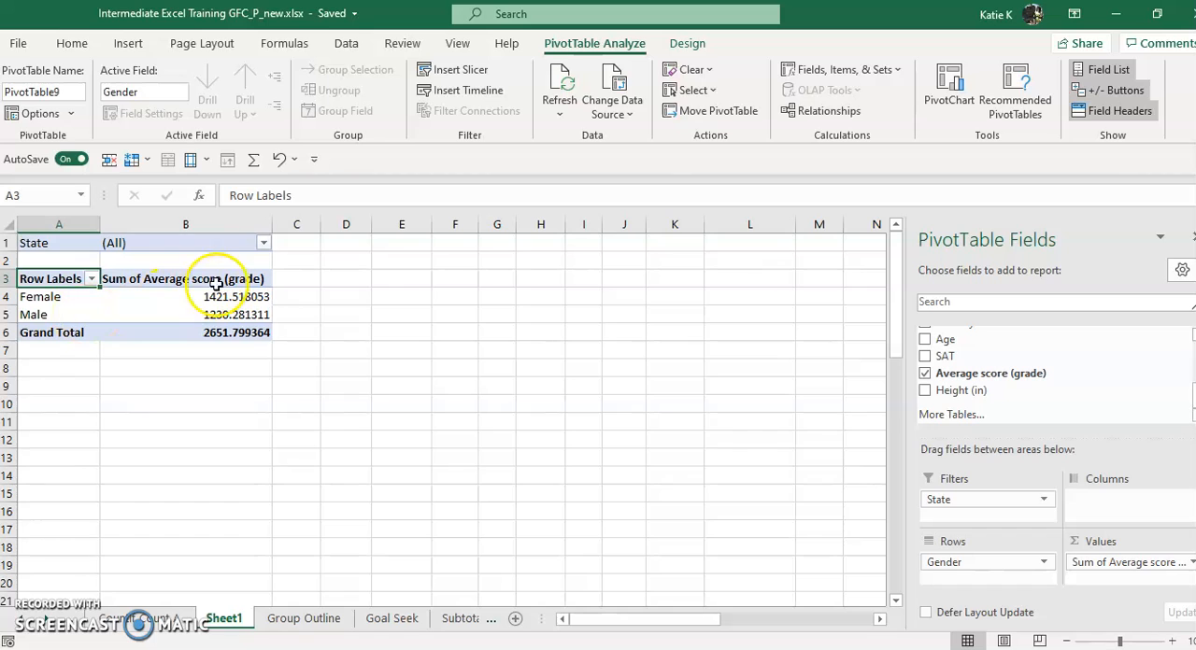
Filter the PivotTable by State, showing first Argentina and then China
click(264, 243)
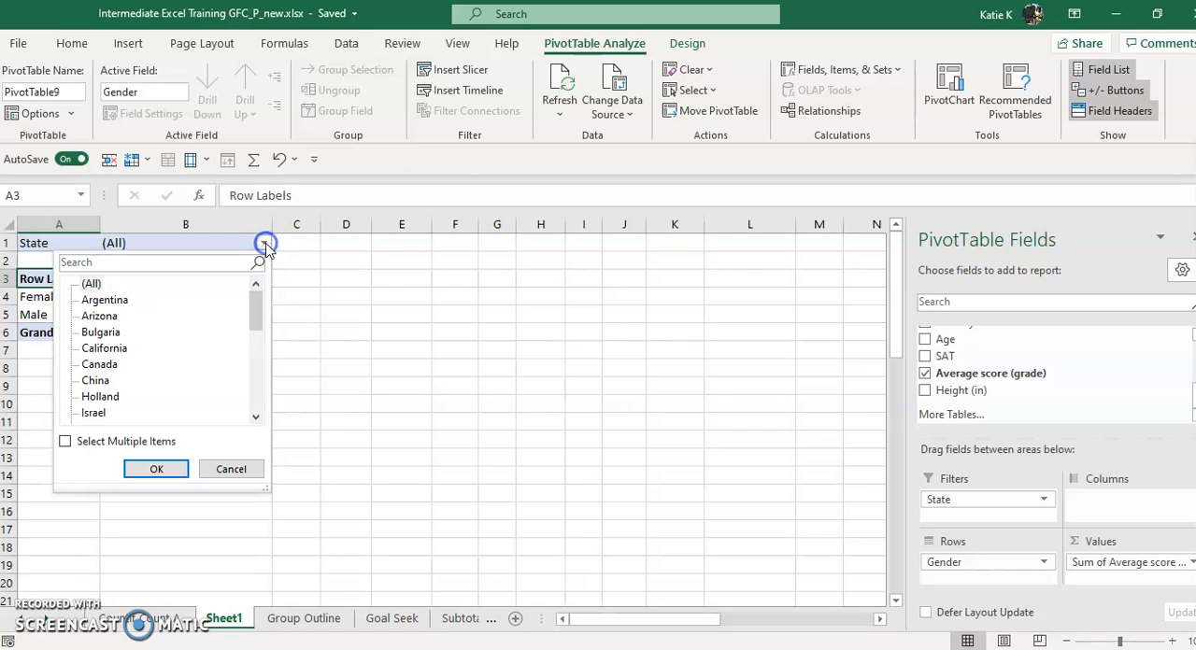
click(103, 302)
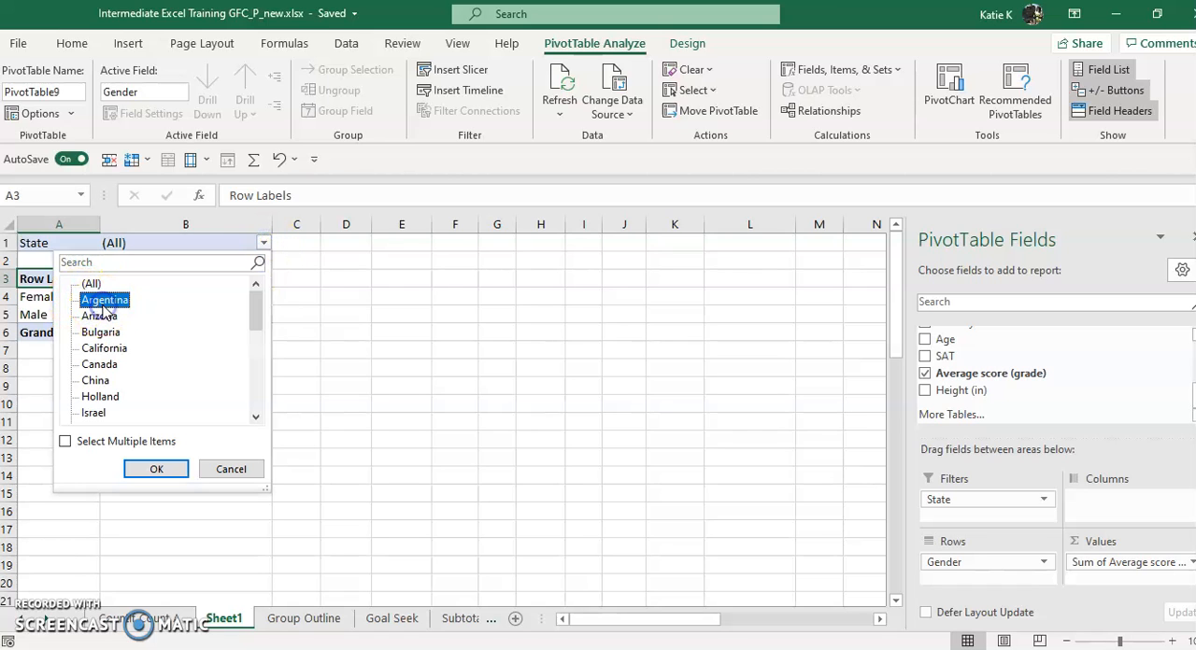
click(159, 468)
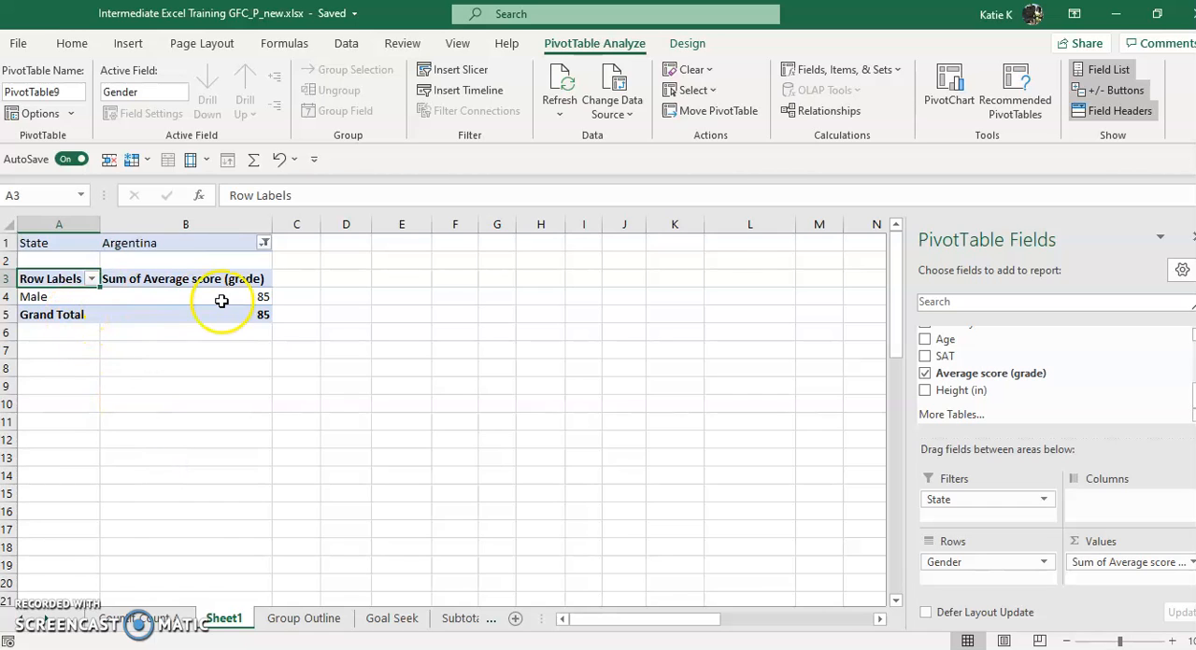
click(265, 243)
click(98, 381)
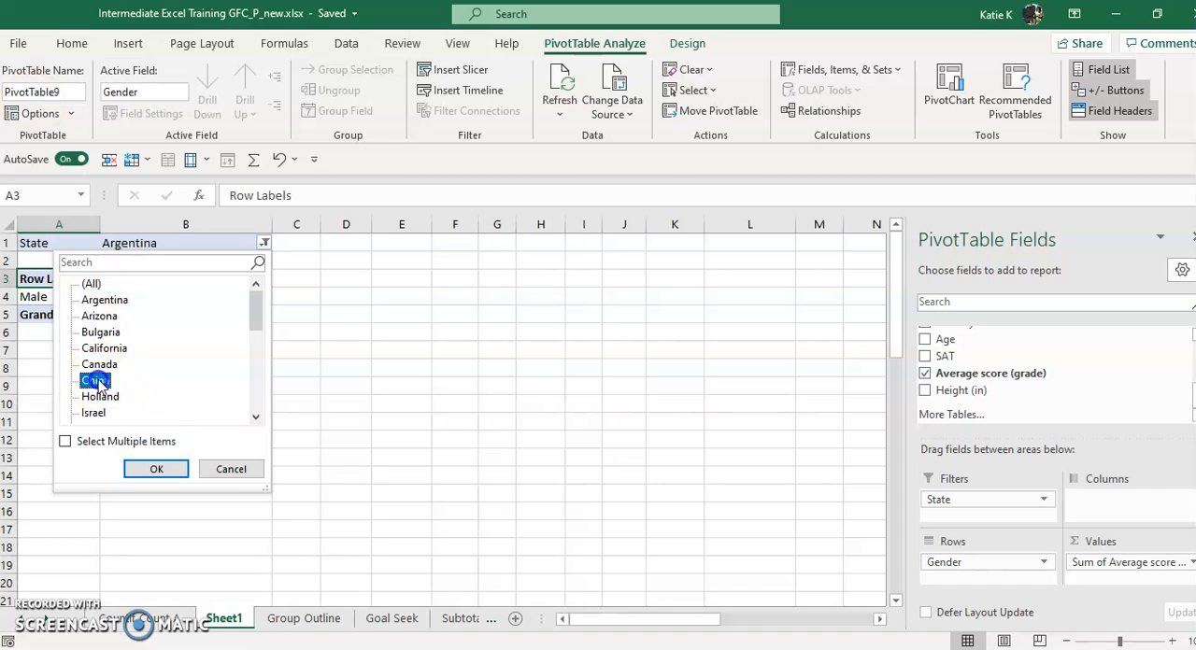
click(156, 469)
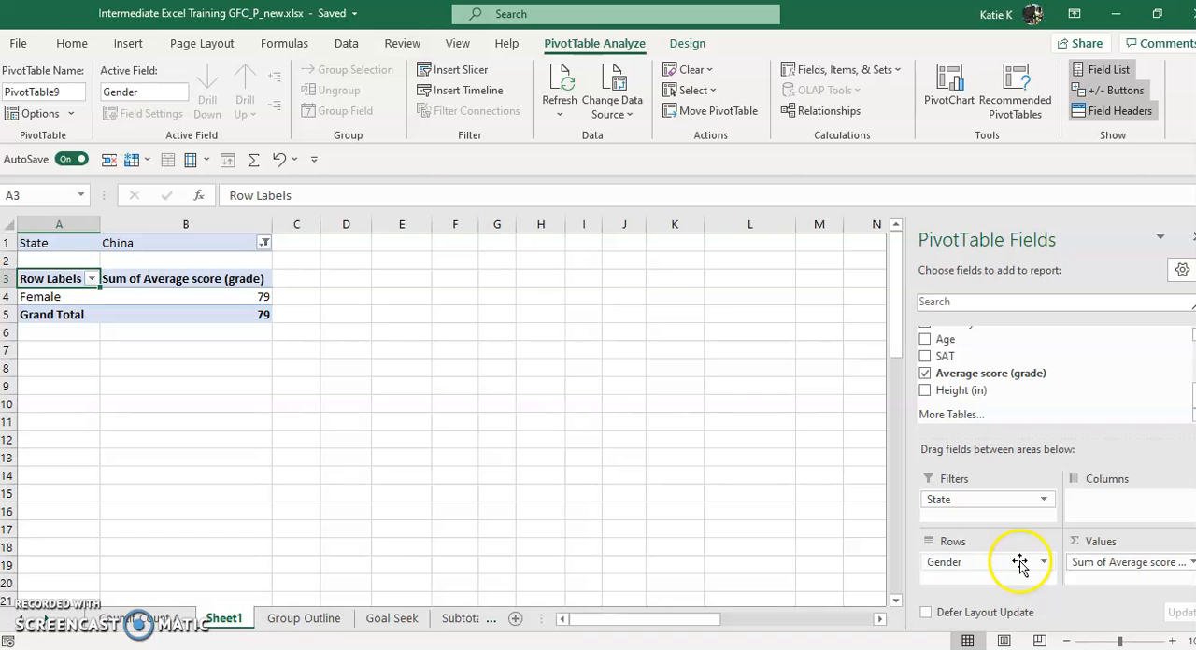
Rearrange the PivotTable by moving Gender to Filters and State through Columns into Rows
drag(996, 495, 1114, 519)
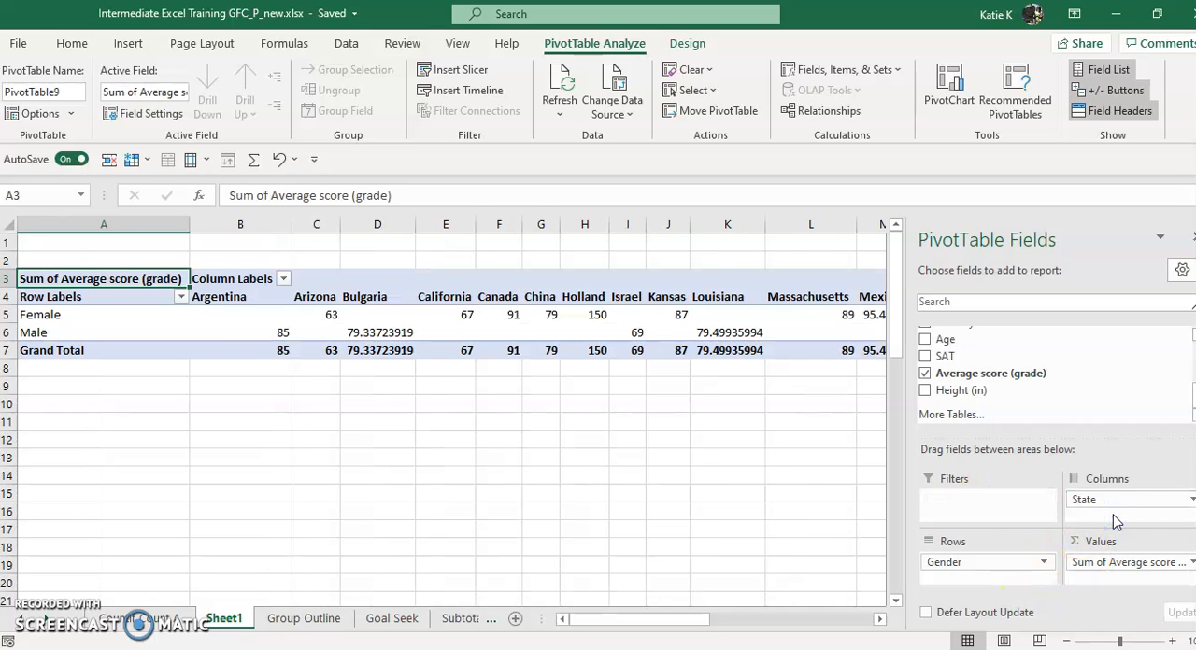
mouse_move(995, 558)
mouse_down()
mouse_move(974, 498)
mouse_move(971, 561)
mouse_up()
drag(1109, 565, 1128, 590)
drag(1126, 574, 968, 509)
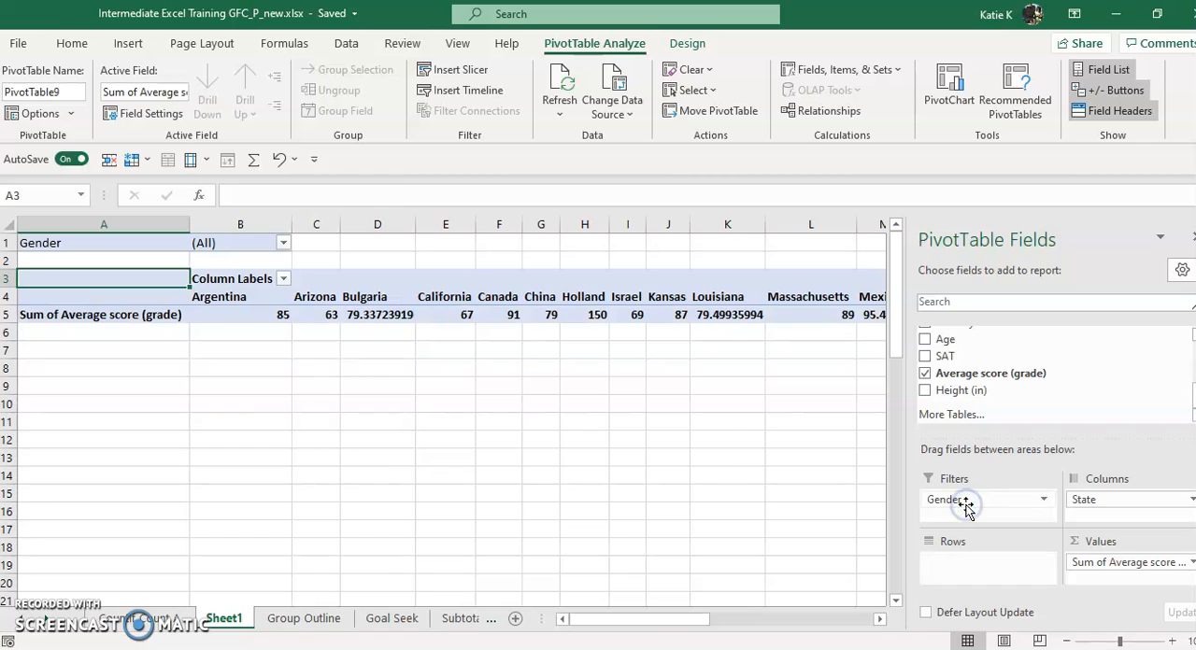
drag(1132, 498, 995, 561)
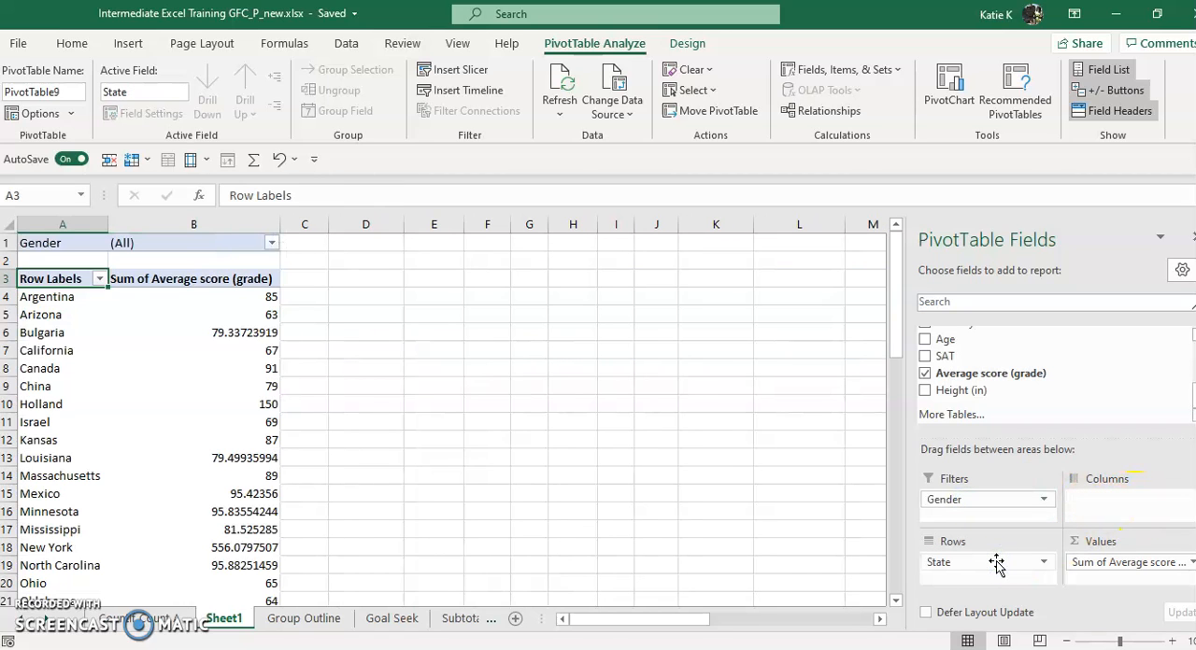
Add Height (in) to the PivotTable's Values and swap the layout so State is in Columns and Values in Rows
scroll(458, 348, down, 6)
scroll(459, 347, up, 6)
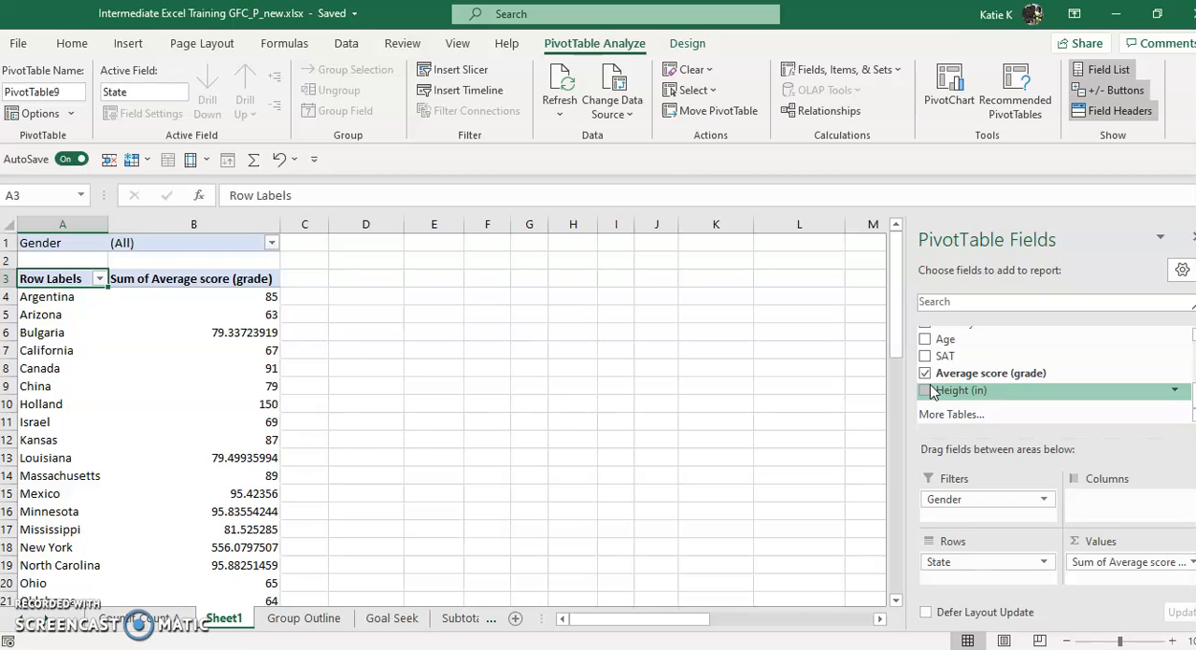
drag(892, 338, 911, 322)
drag(899, 280, 899, 282)
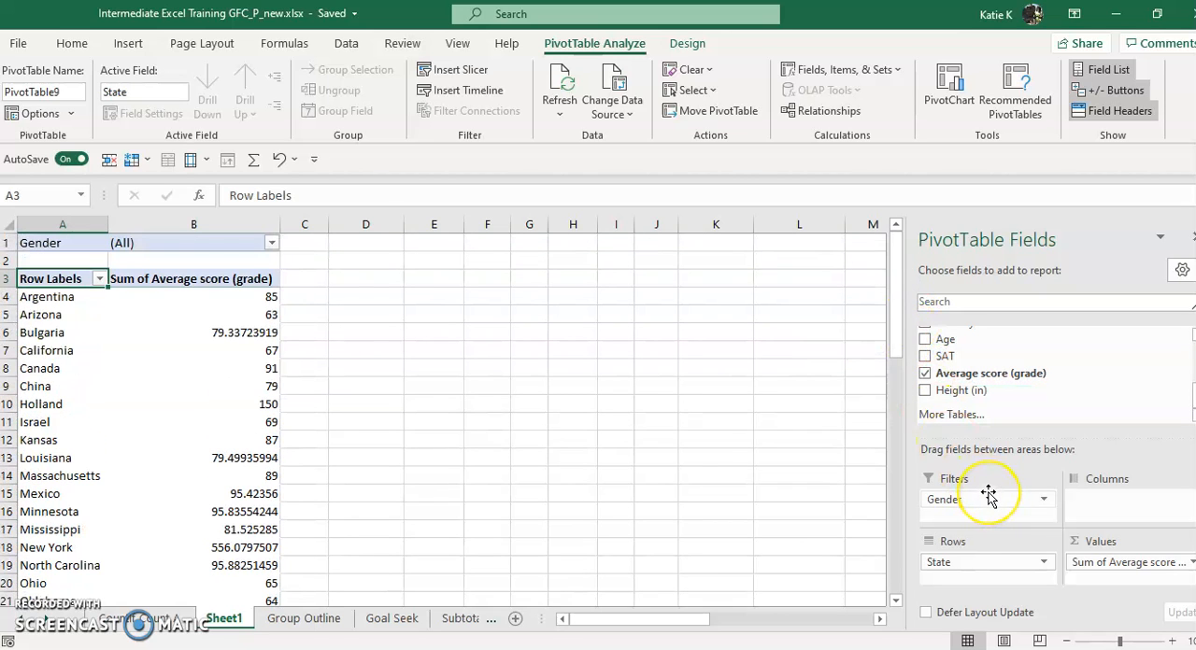
click(924, 390)
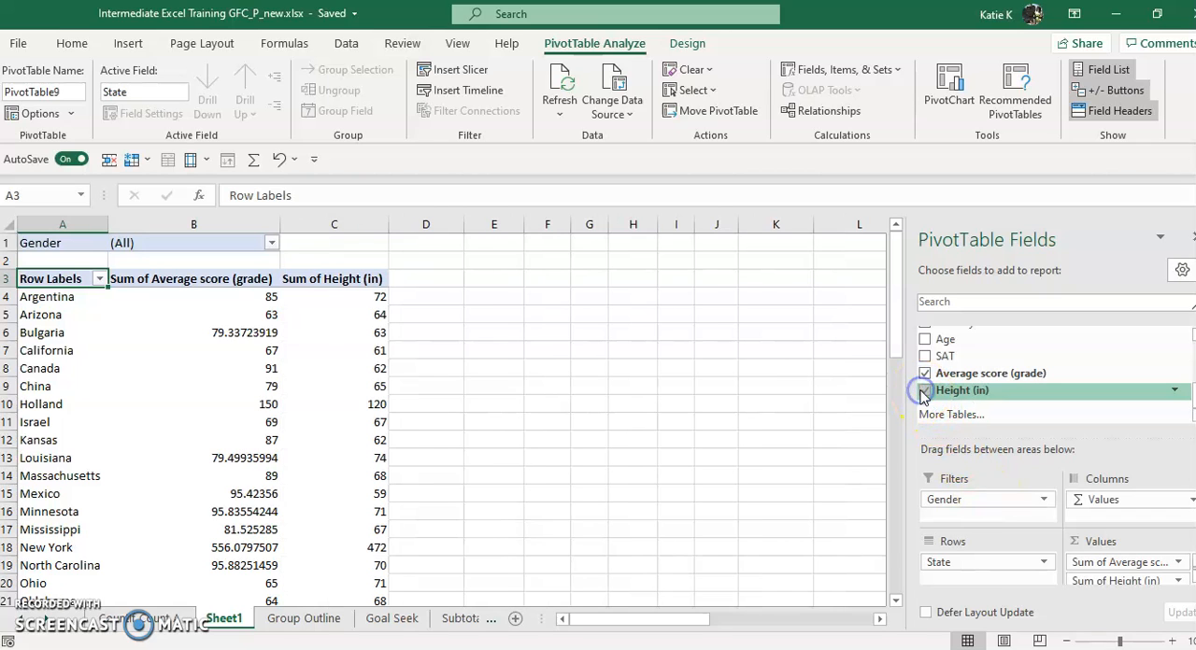
drag(953, 563, 982, 554)
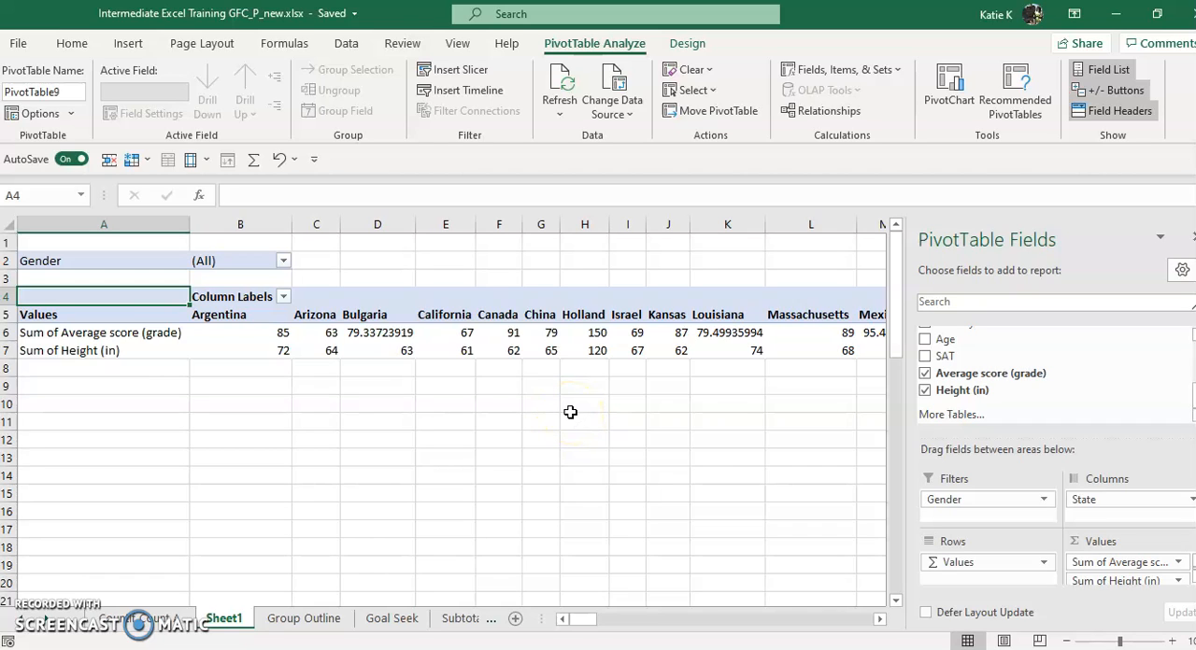
Go back through the workbook's earlier sheets and open the Format sheet
click(565, 625)
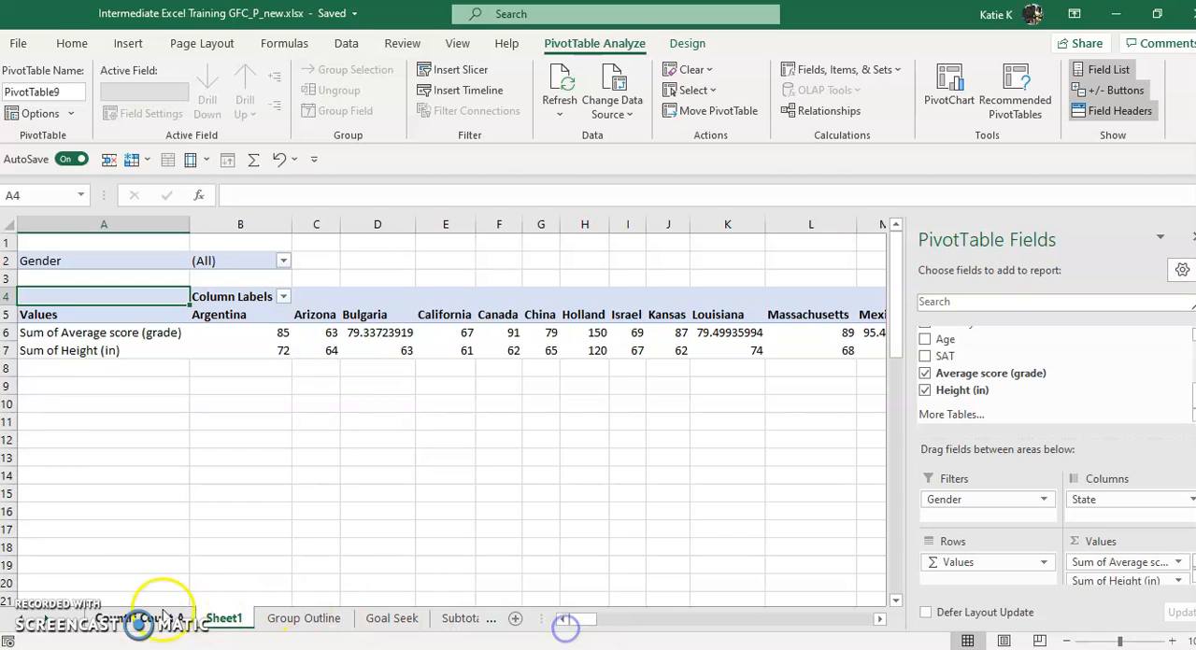
click(65, 623)
click(66, 624)
click(65, 624)
click(121, 619)
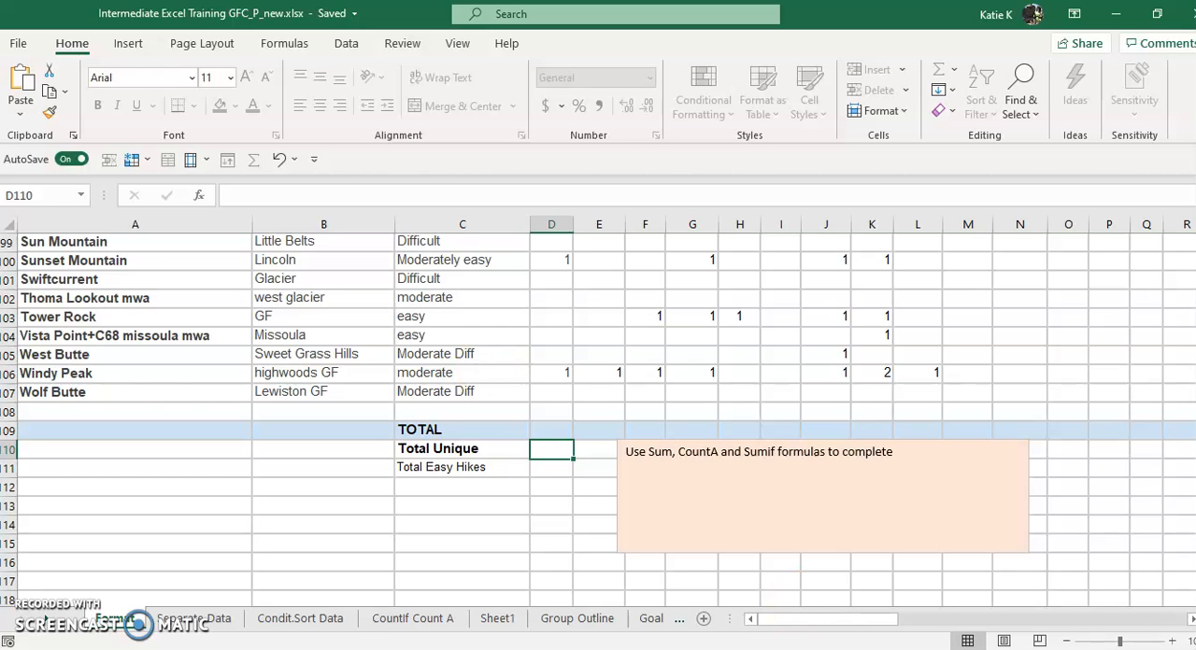
Switch to the Dashboard-Template-8575.xlsx workbook and examine its dashboard charts and task list at a larger zoom
click(571, 609)
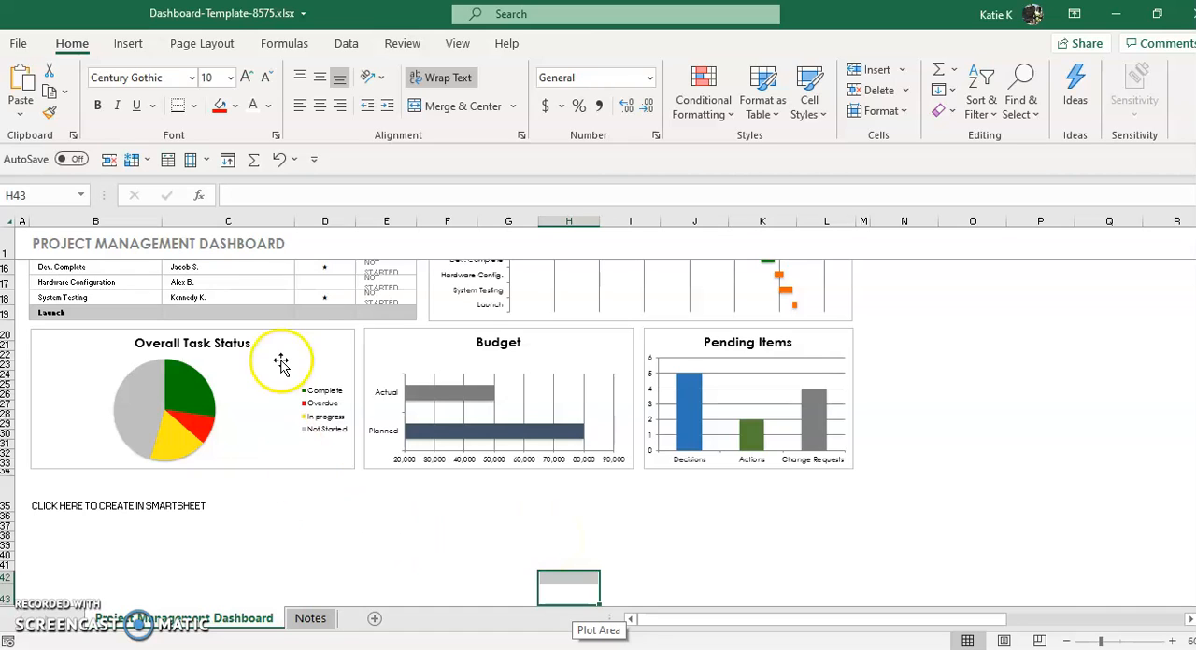
click(232, 367)
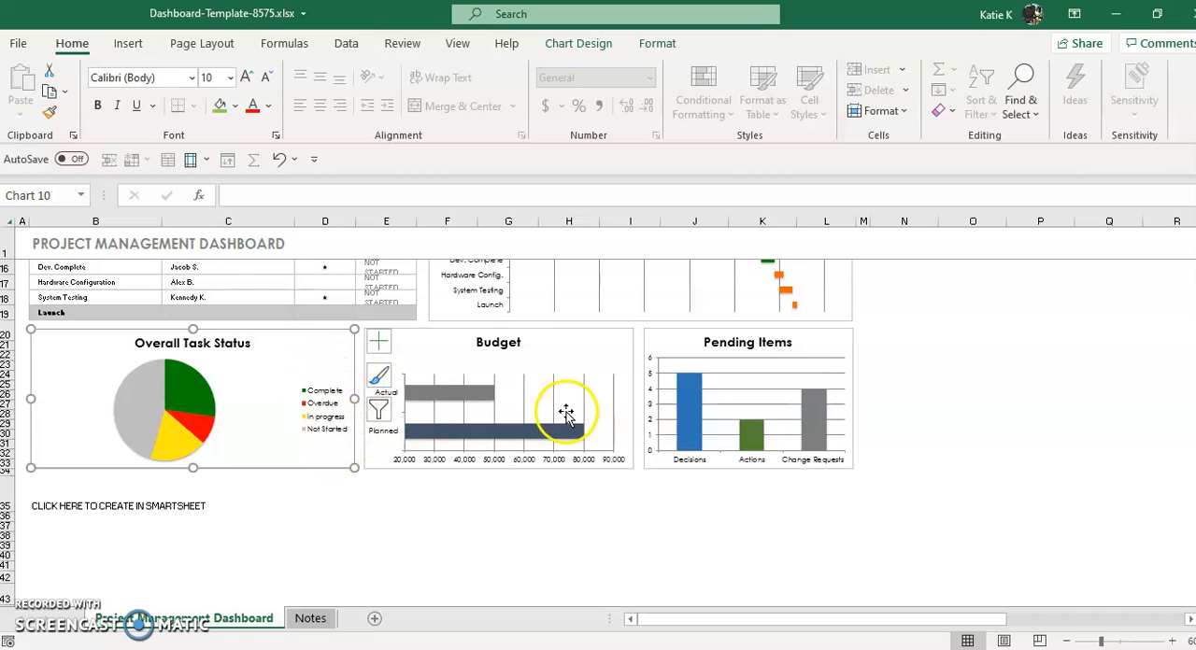
click(1172, 640)
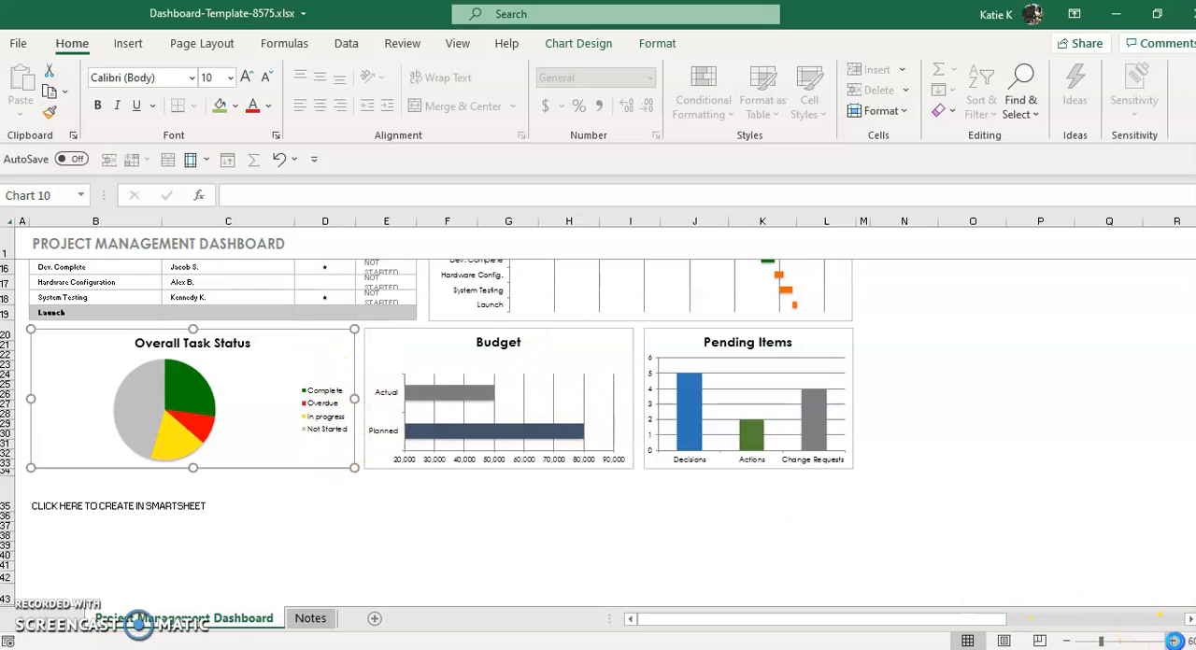
scroll(1058, 416, up, 5)
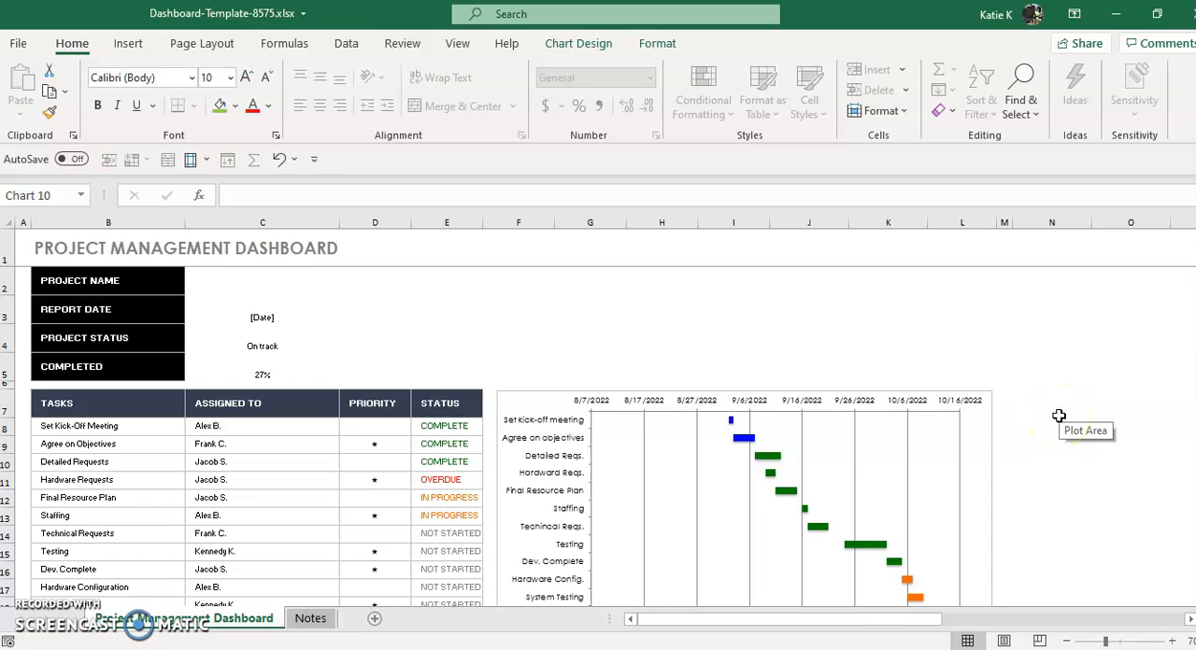
scroll(1058, 416, down, 5)
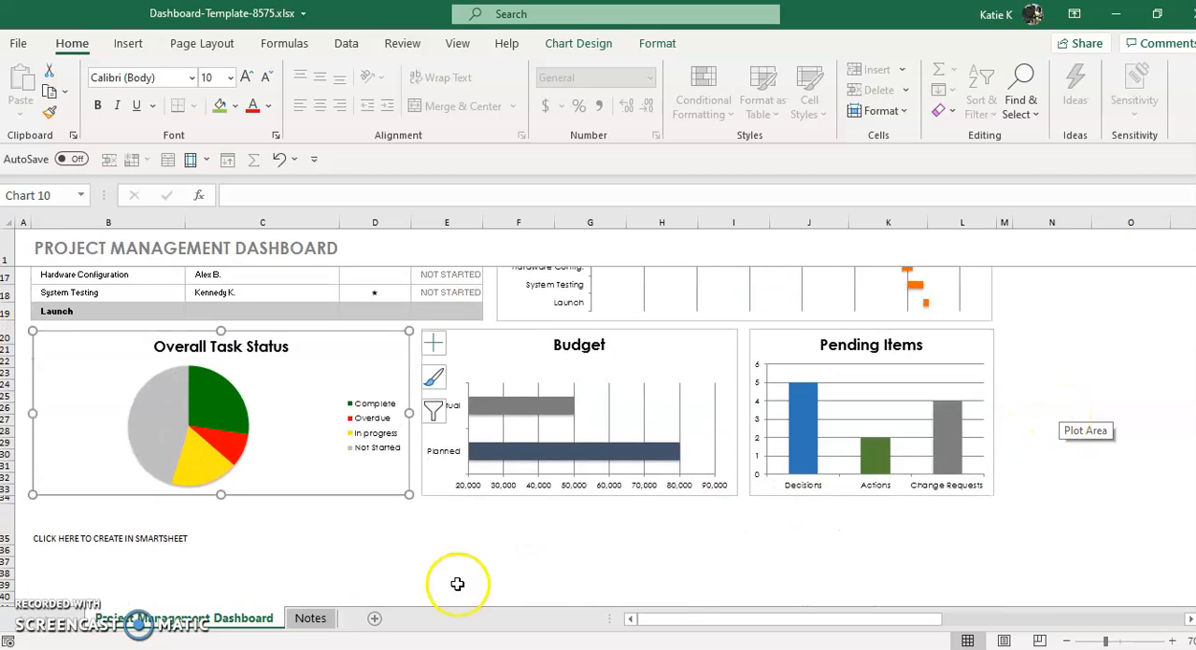
Examine the source tables on the Notes sheet and return to the Project Management Dashboard sheet
click(310, 618)
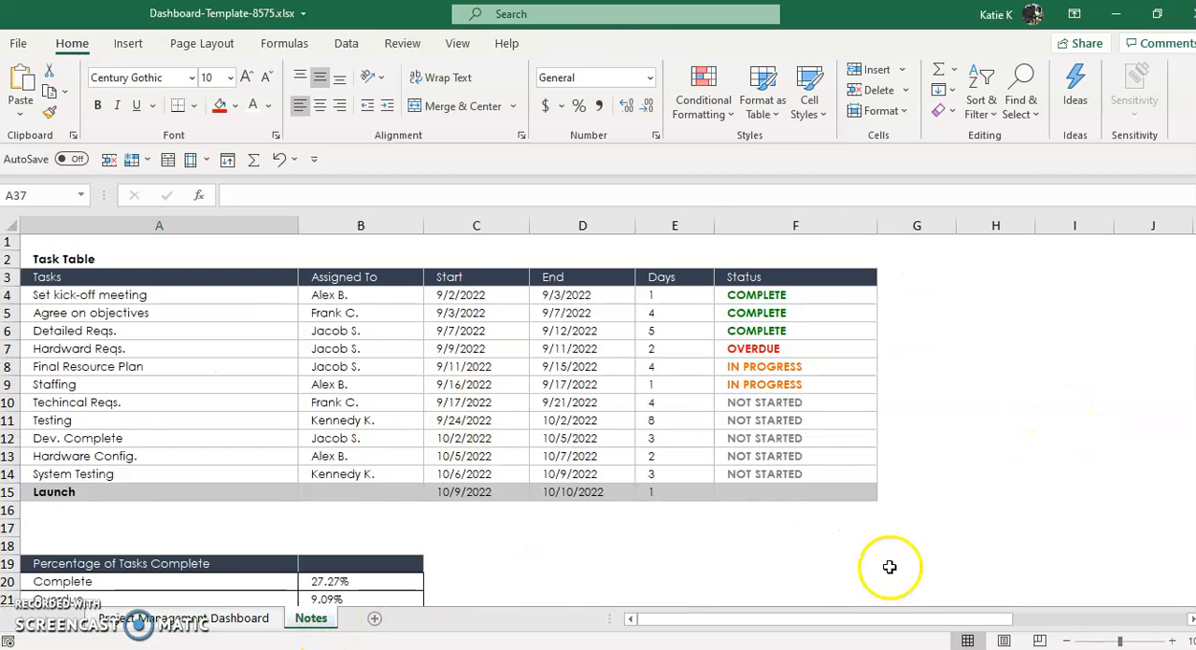
scroll(889, 567, down, 5)
scroll(881, 551, up, 4)
click(238, 621)
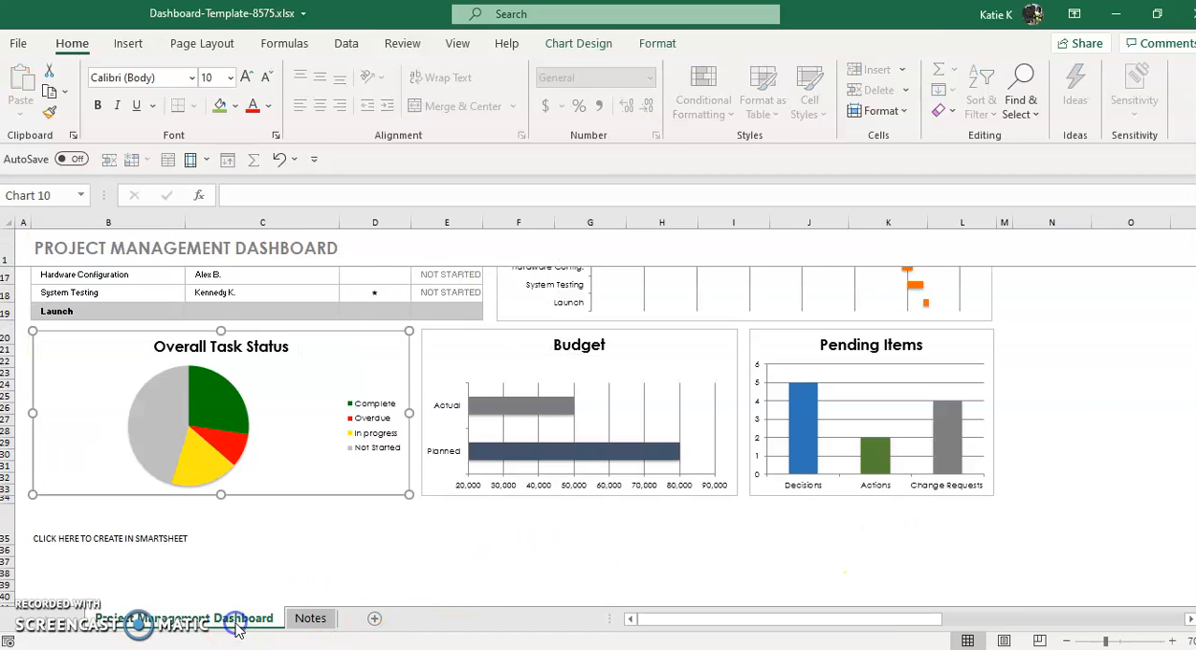
Show the Hide option for the Notes sheet without applying it, and return to the Project Management Dashboard sheet
click(310, 619)
right_click(312, 619)
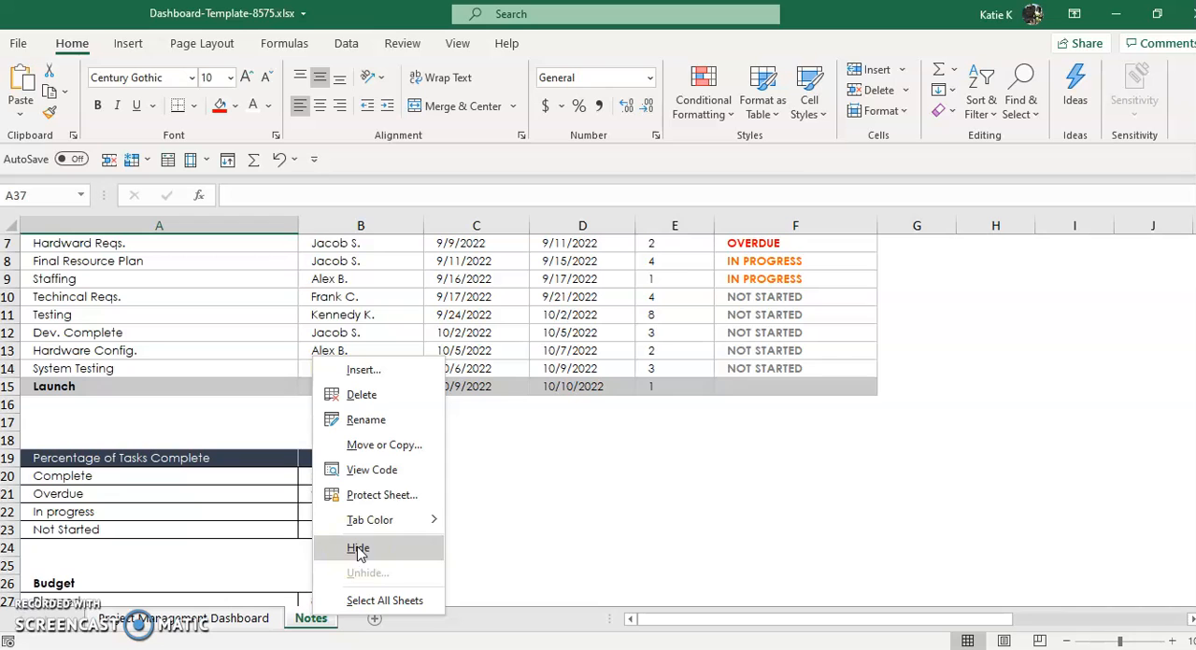
click(510, 638)
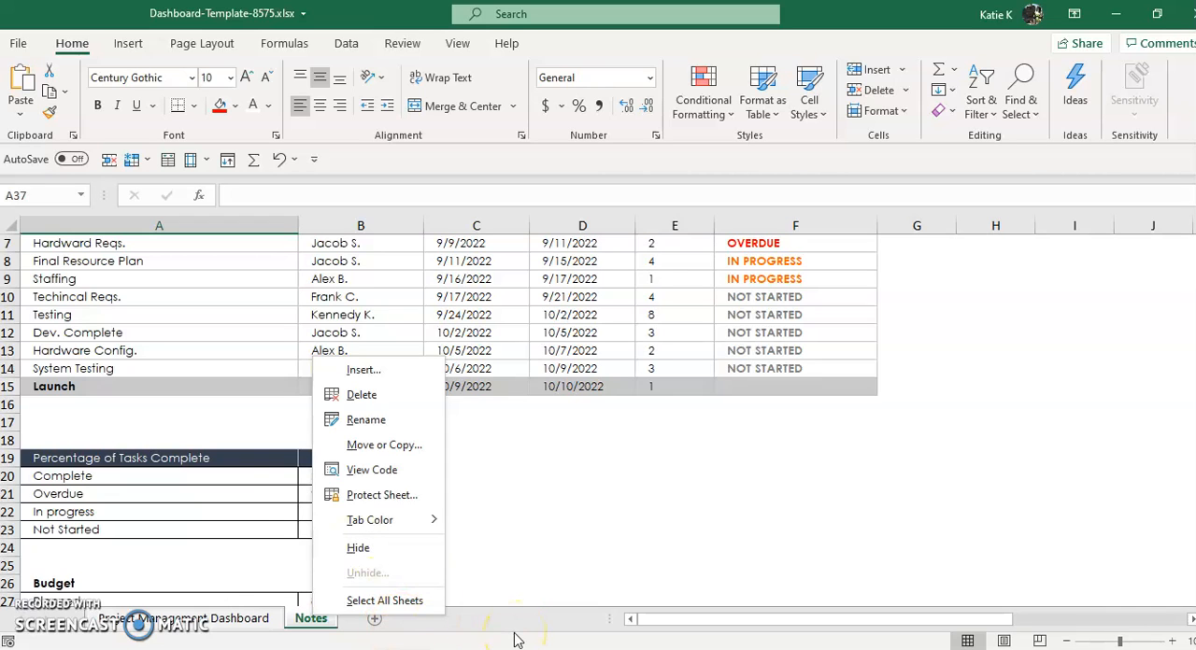
click(225, 624)
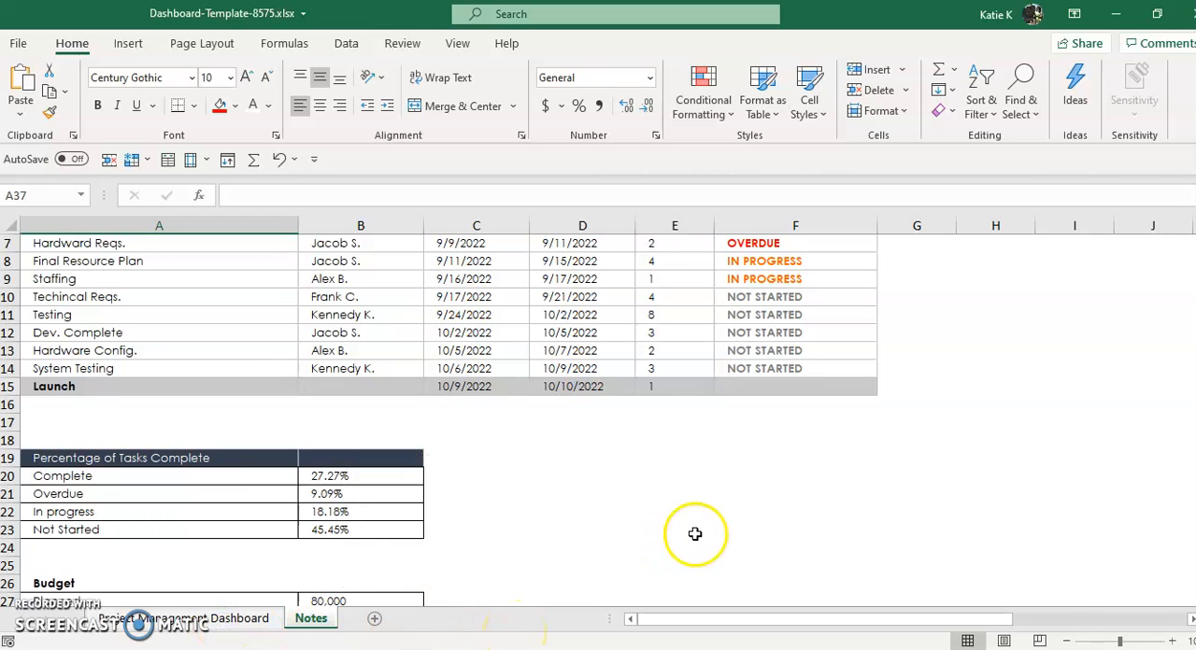
scroll(579, 551, up, 2)
click(250, 624)
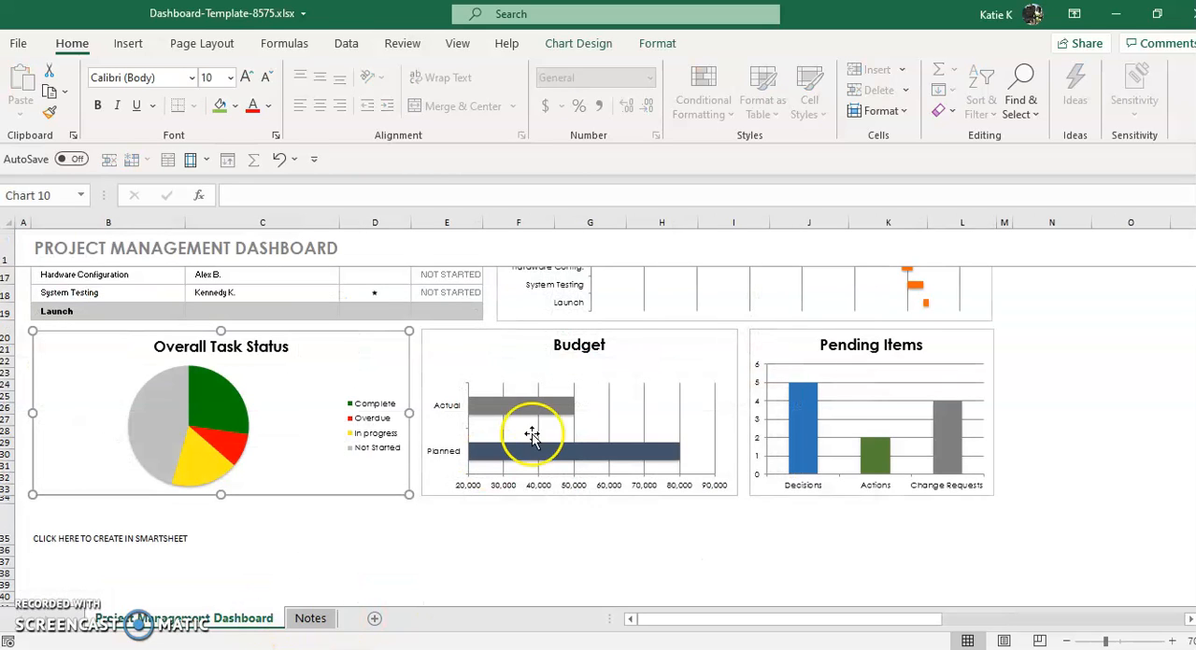
Switch to the Project-Dashboard-Excel-Template.xlsx workbook to view its project dashboard
mouse_move(587, 648)
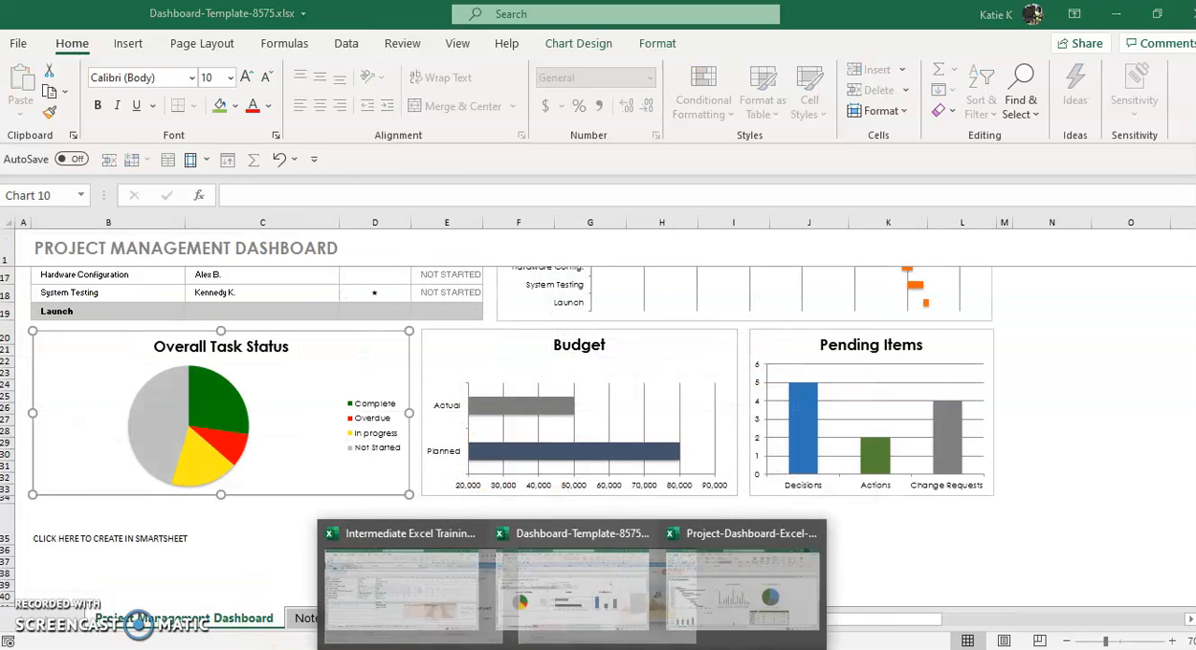
click(754, 617)
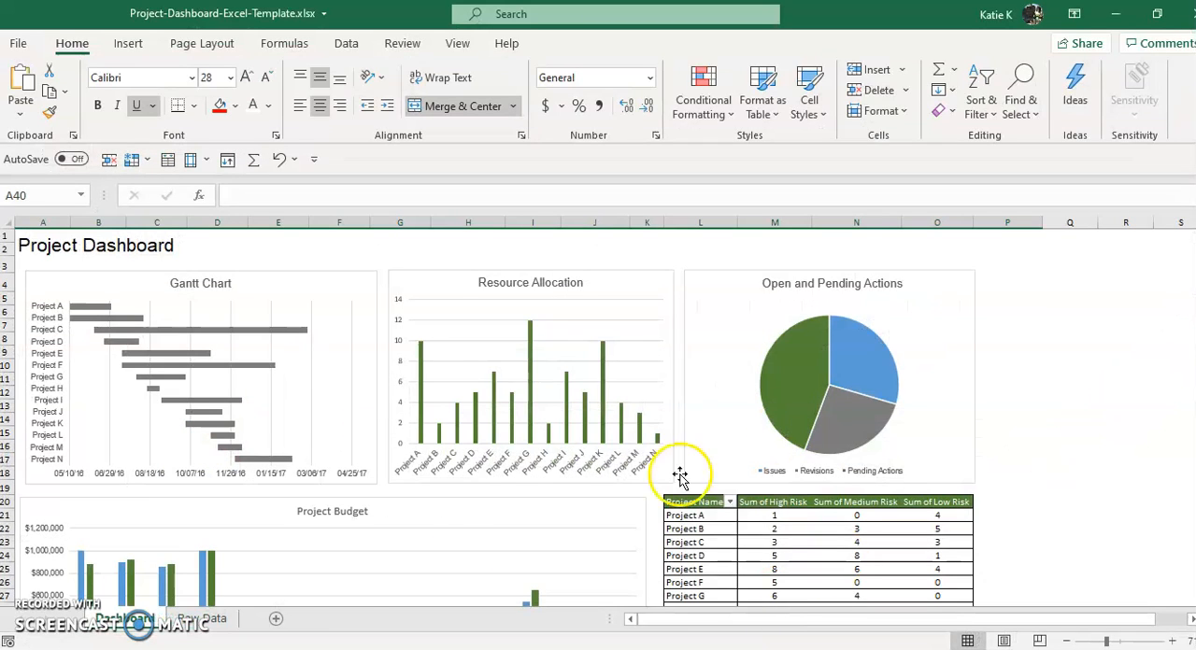
Examine the project data table on the Raw Data sheet and return to the Dashboard sheet
click(207, 620)
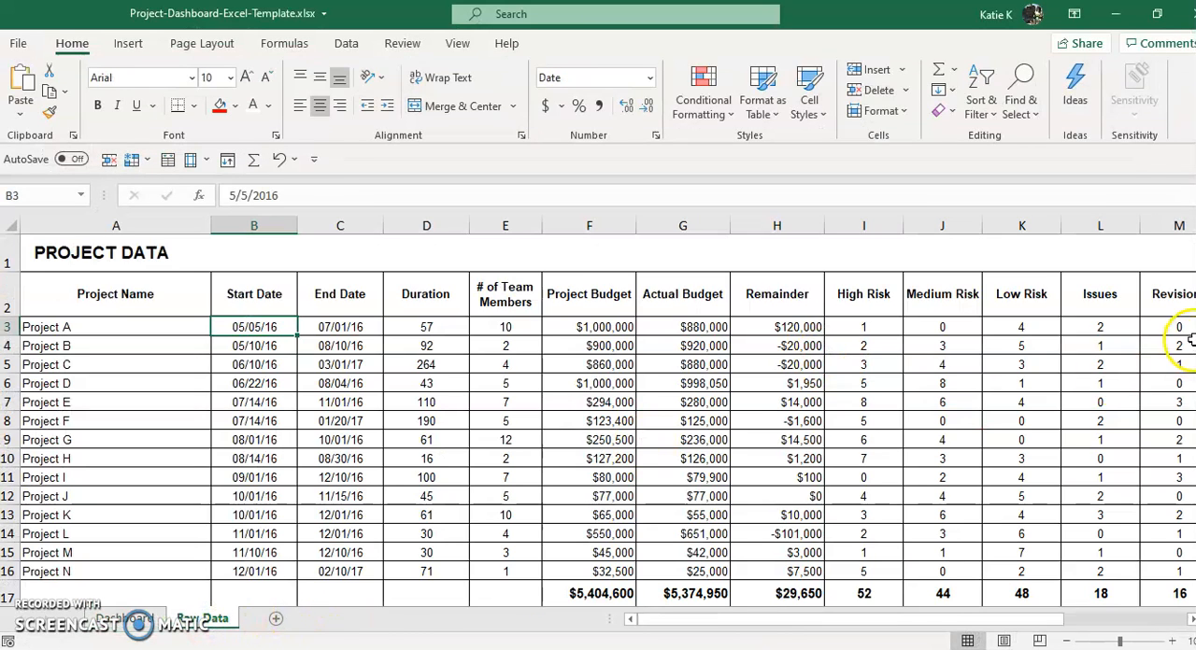
scroll(1178, 439, down, 15)
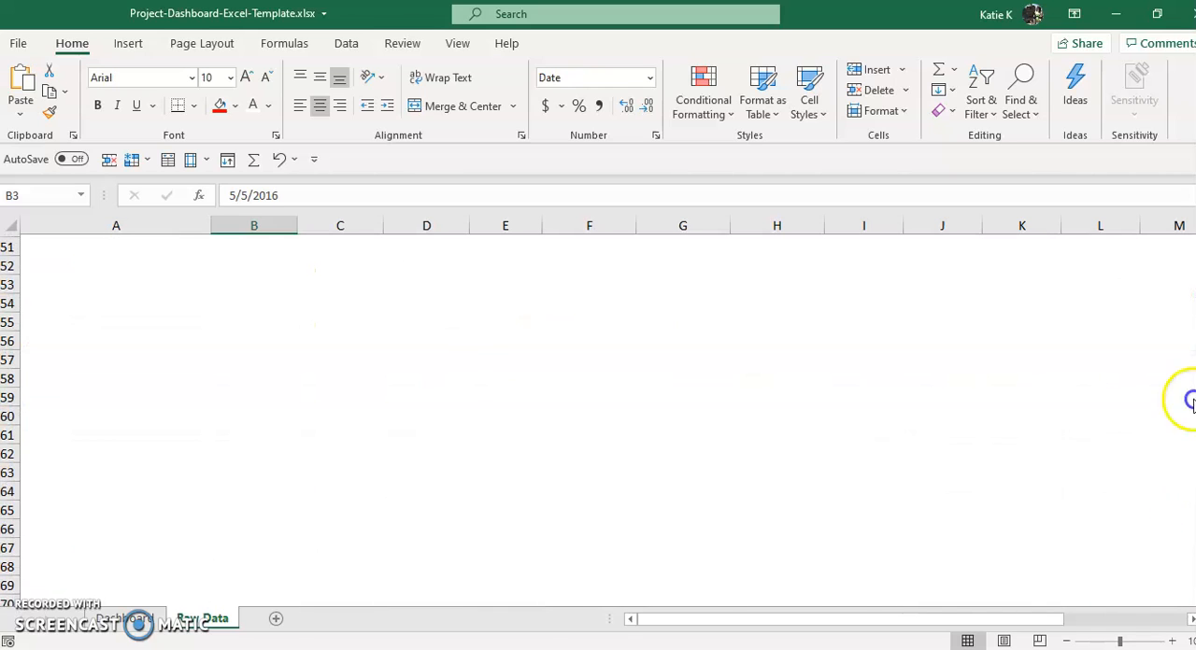
scroll(1187, 411, up, 17)
click(124, 618)
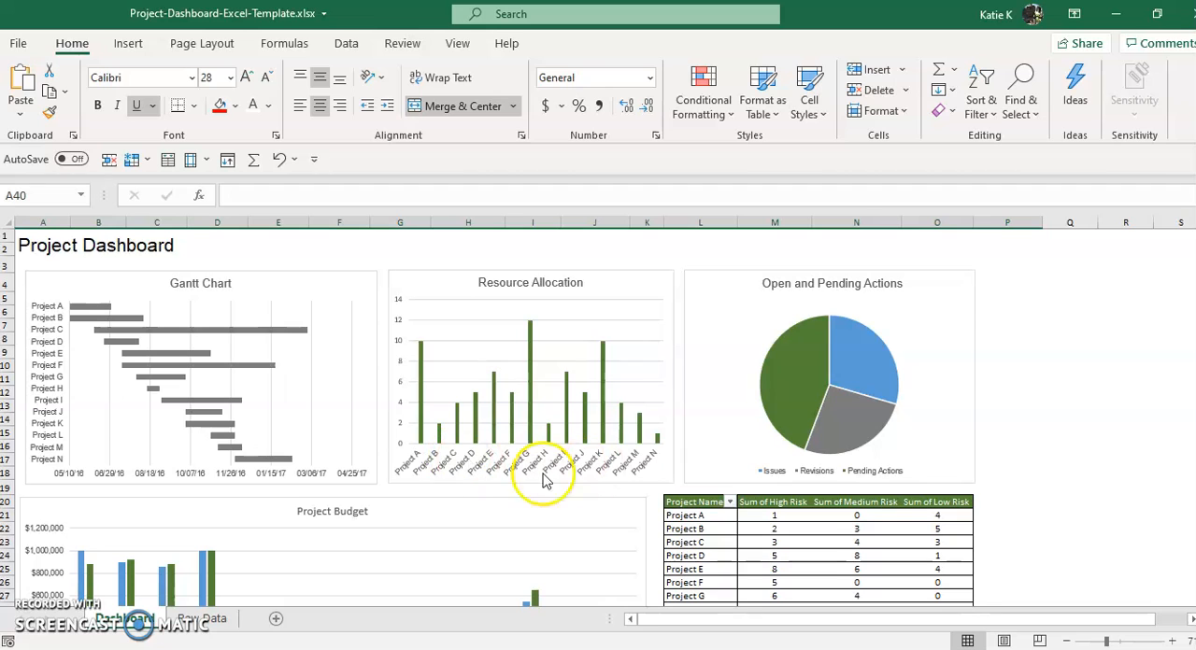
Revisit the Raw Data sheet as the source of the dashboard charts, ending back on the Dashboard sheet
right_click(198, 621)
click(130, 621)
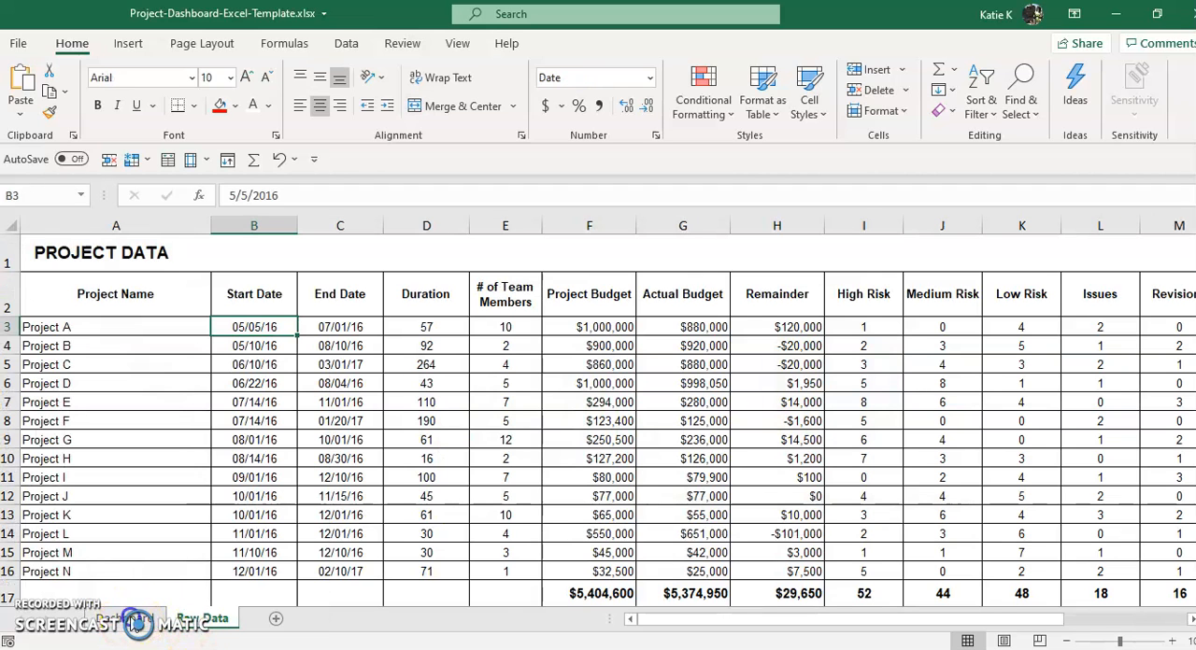
click(131, 621)
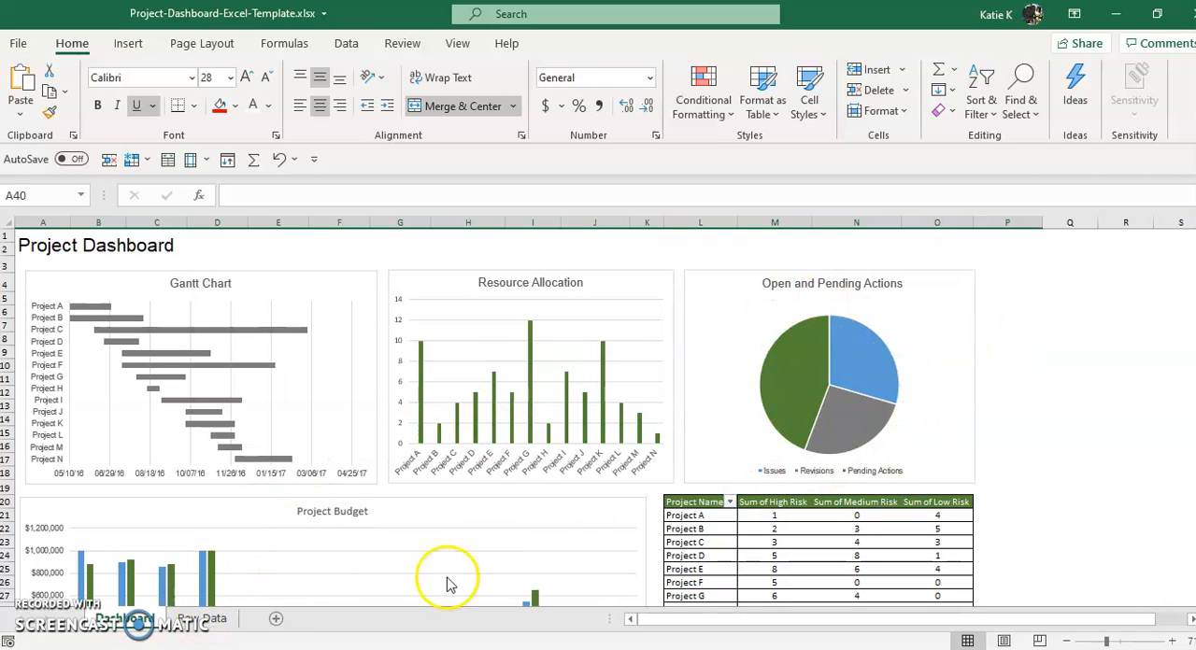
Compare the Raw Data table with the Dashboard sheet's Project Budget chart and its table of high, medium and low risk sums
click(183, 620)
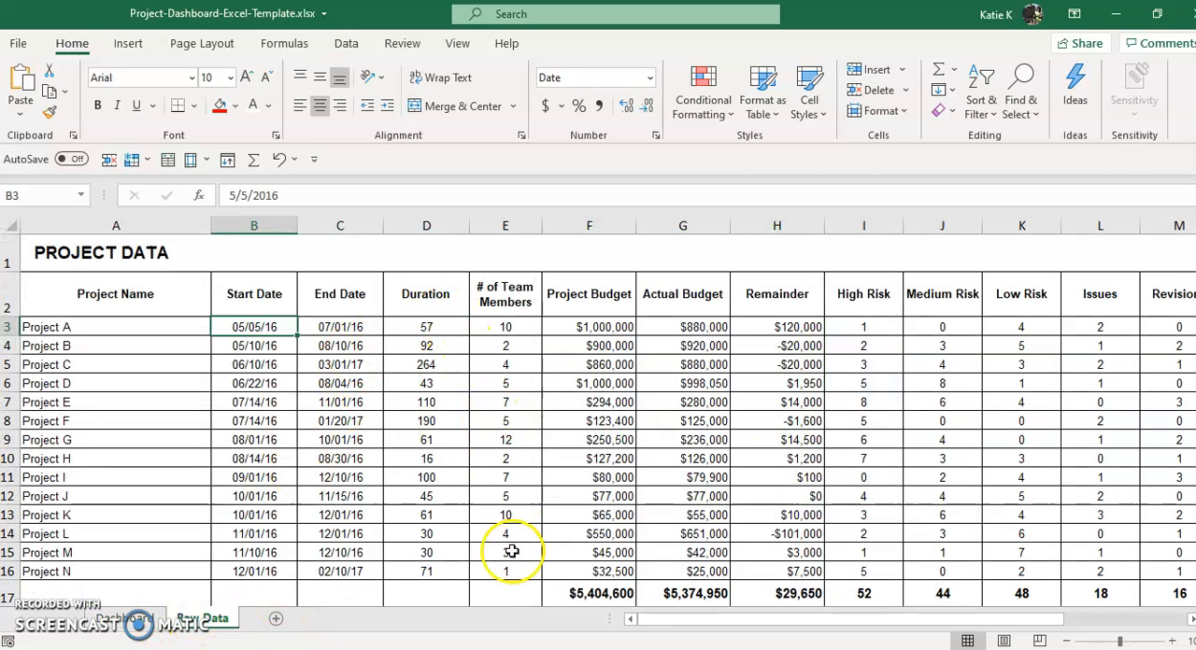
click(131, 620)
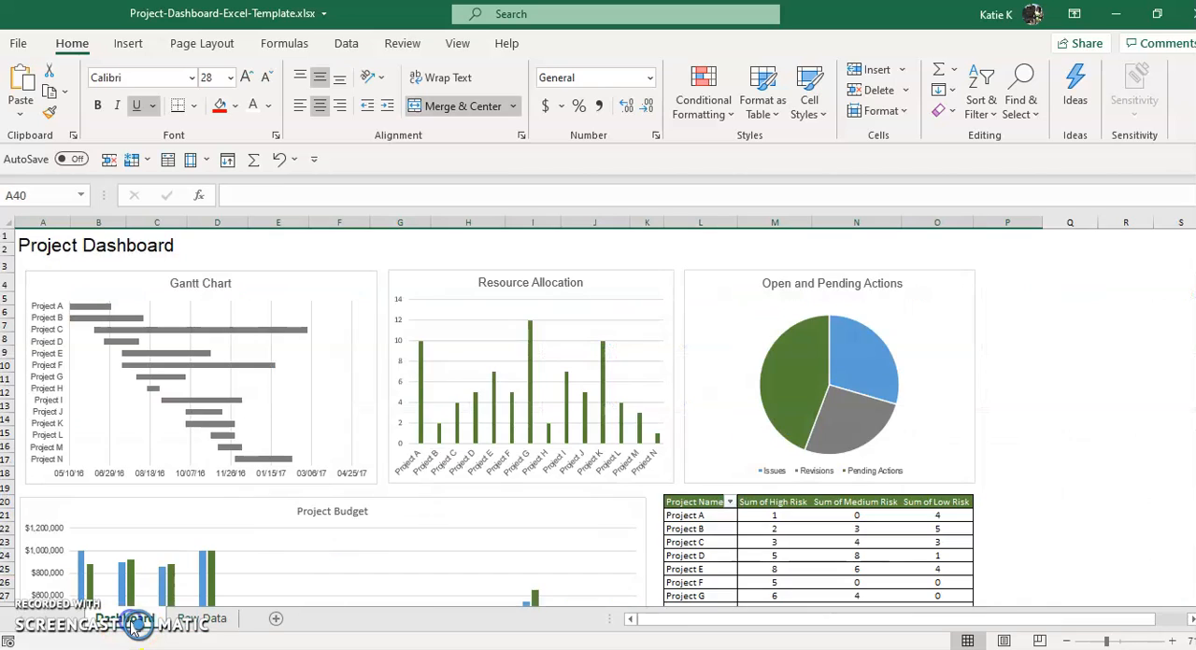
scroll(955, 391, down, 4)
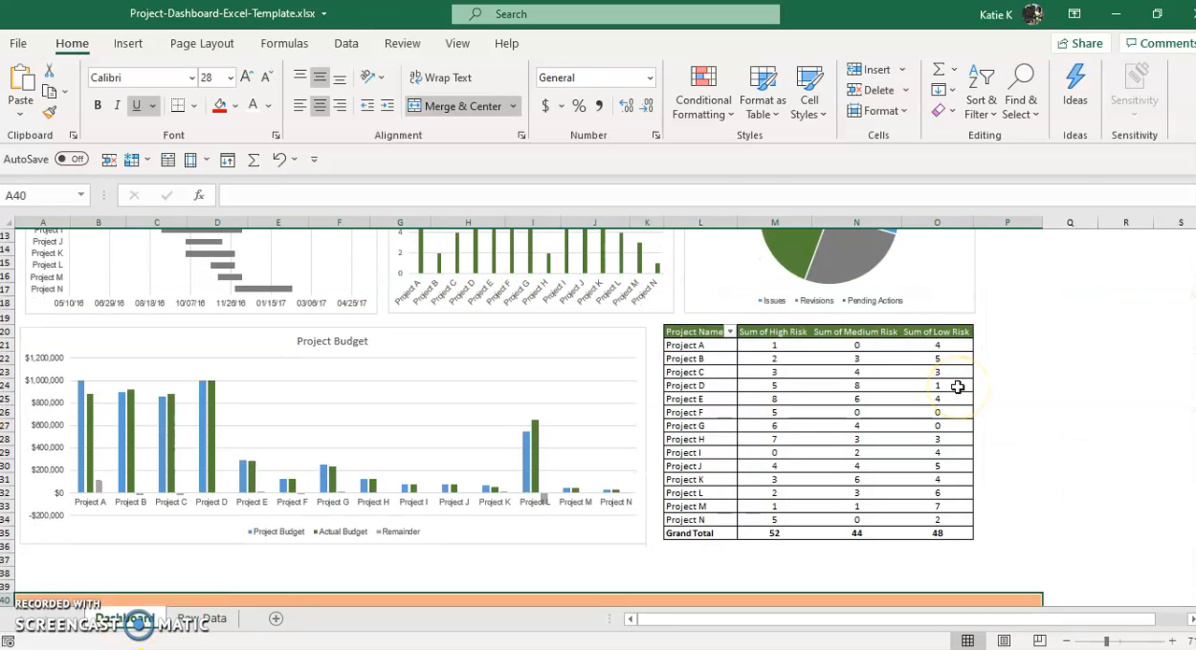
scroll(958, 387, up, 2)
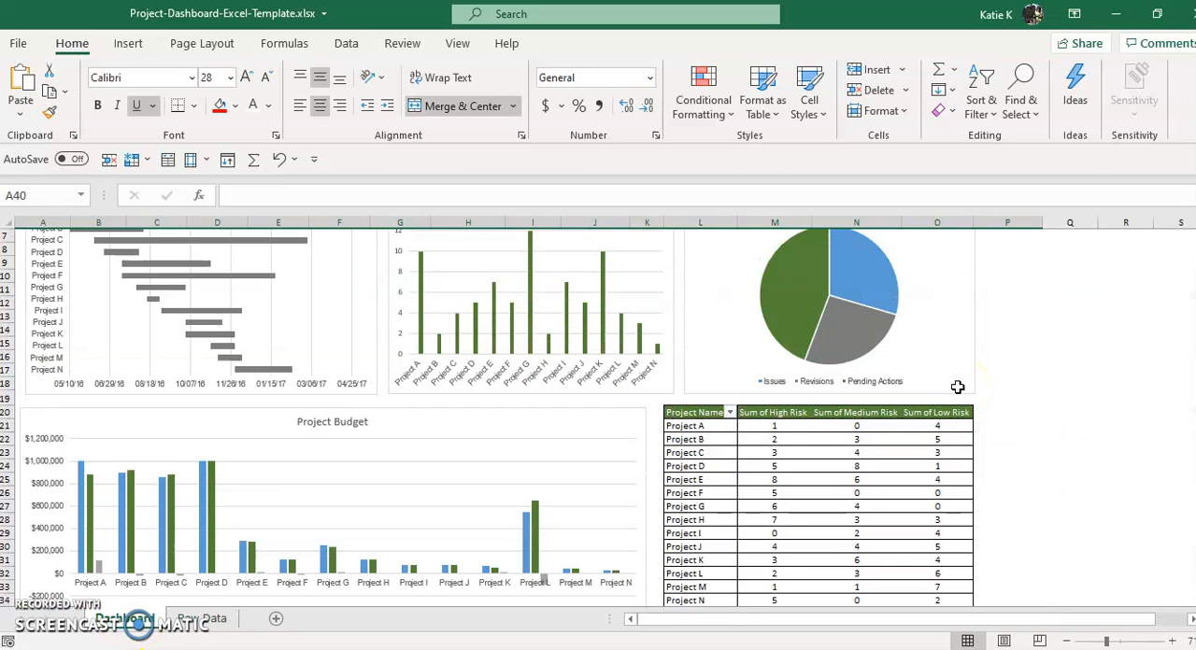